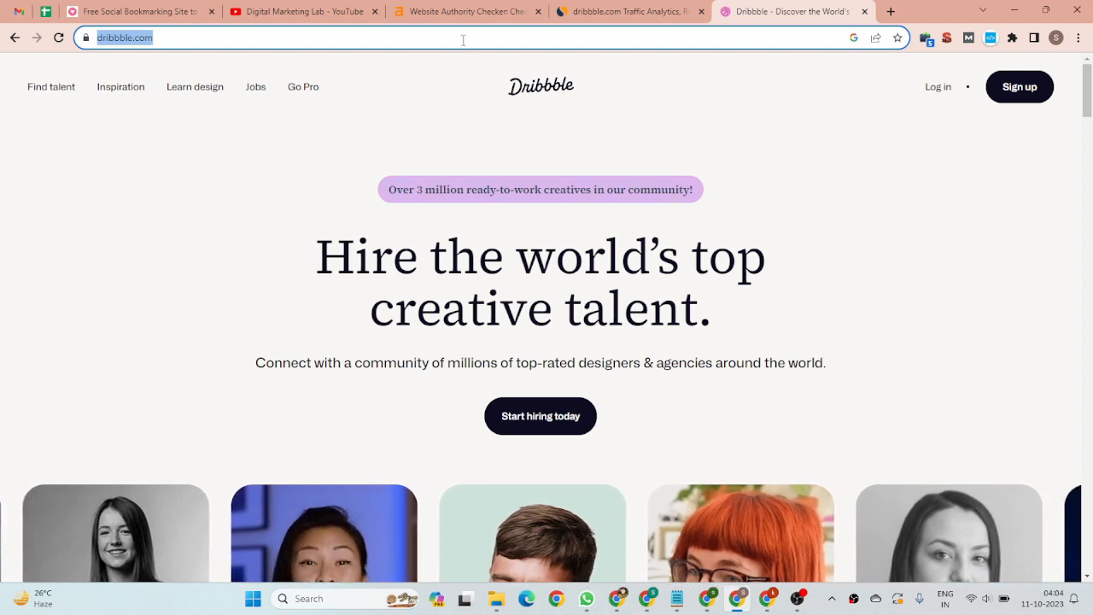
Review dribbble.com's domain rating in Ahrefs and its traffic, ranking and geography figures in Similarweb
click(465, 11)
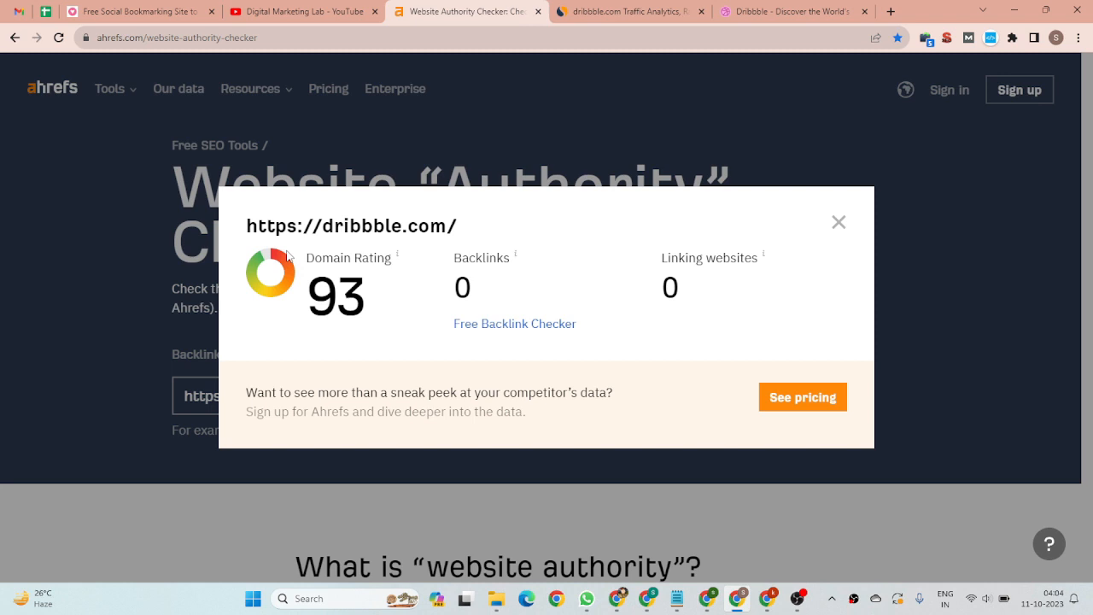
click(603, 14)
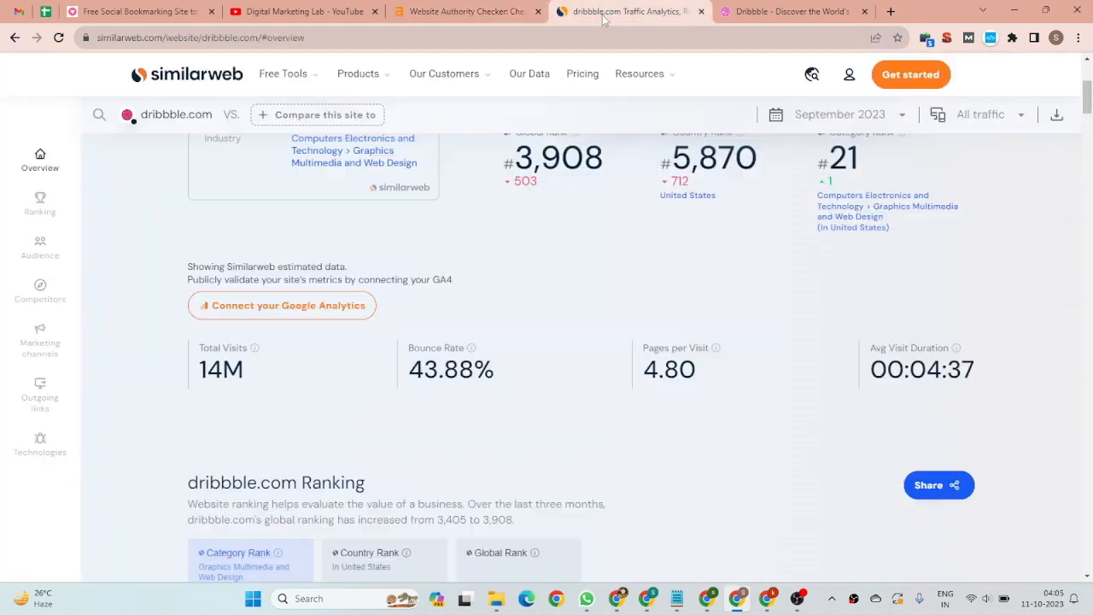
scroll(456, 242, up, 2)
scroll(456, 242, down, 3)
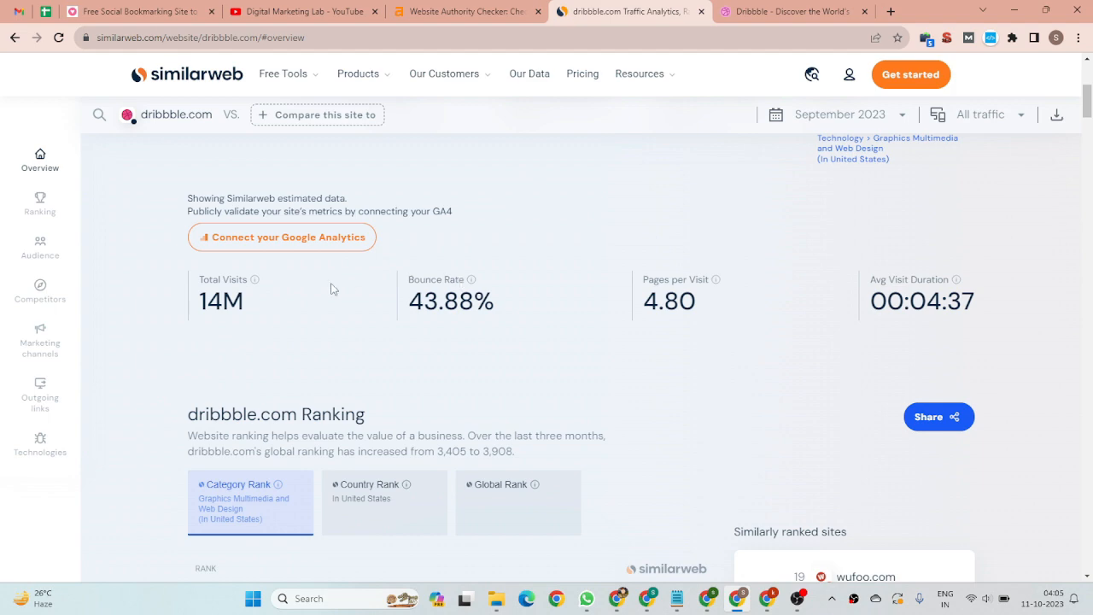
scroll(506, 266, down, 15)
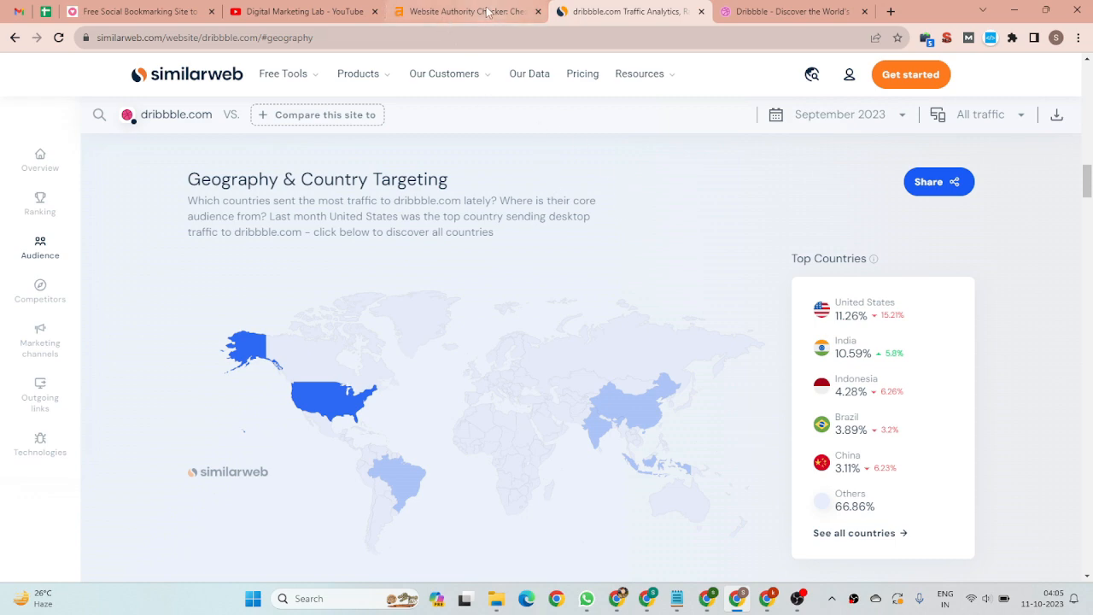
Return to the Dribbble website and open its sign-up form with the e-mail option
click(784, 10)
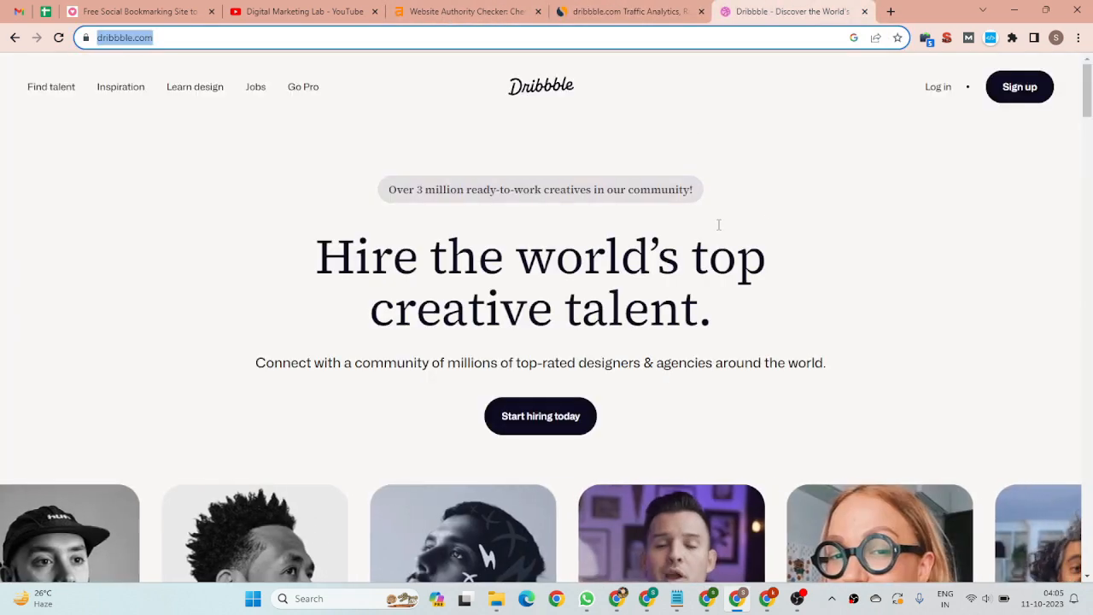
scroll(760, 219, down, 5)
scroll(970, 194, up, 5)
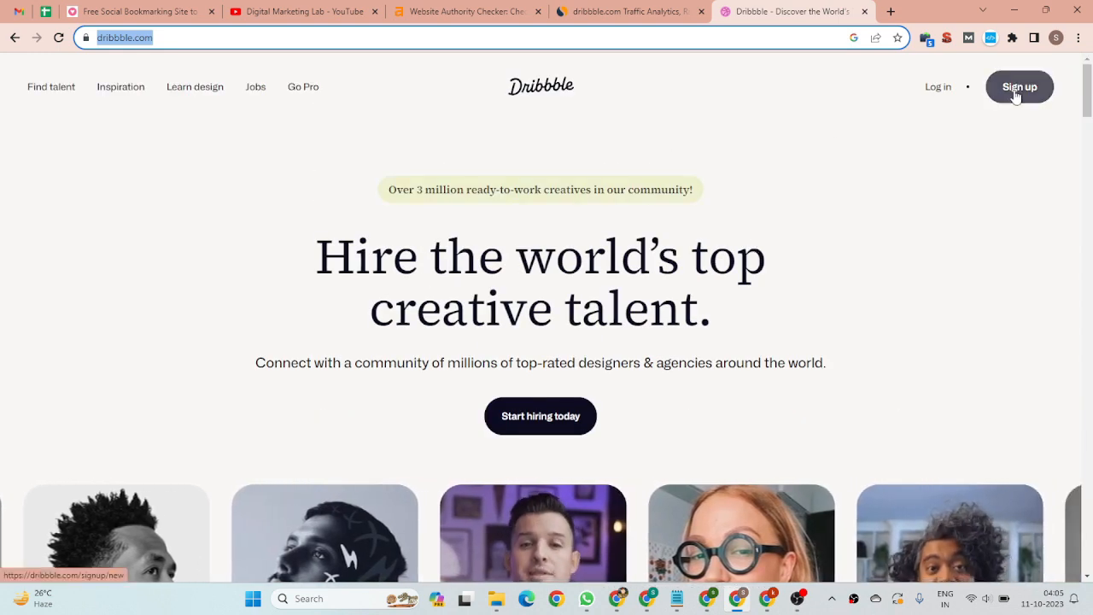
click(1018, 91)
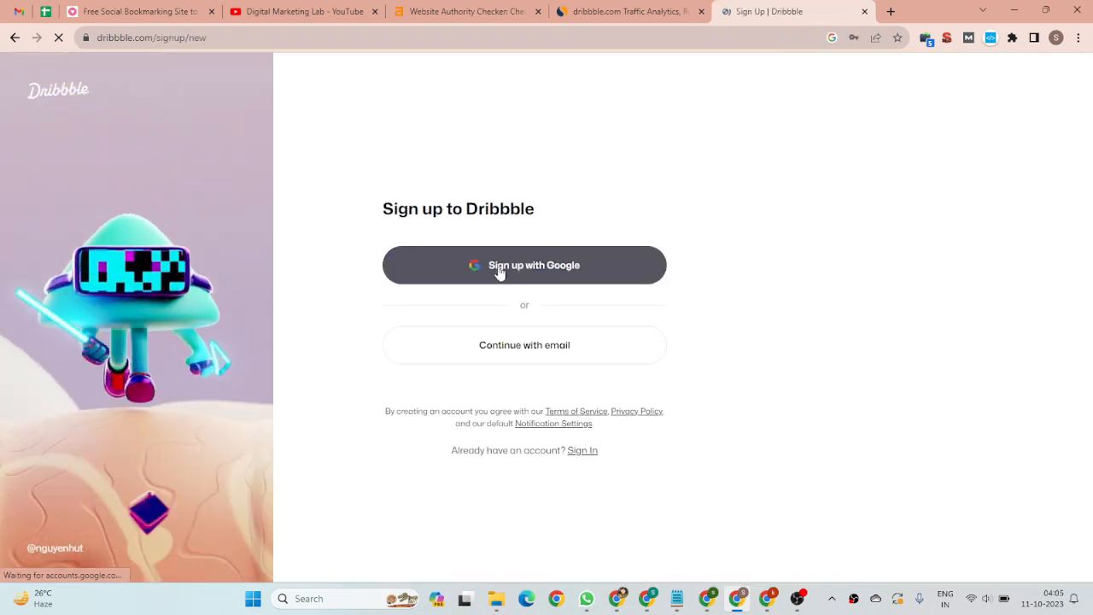
click(525, 341)
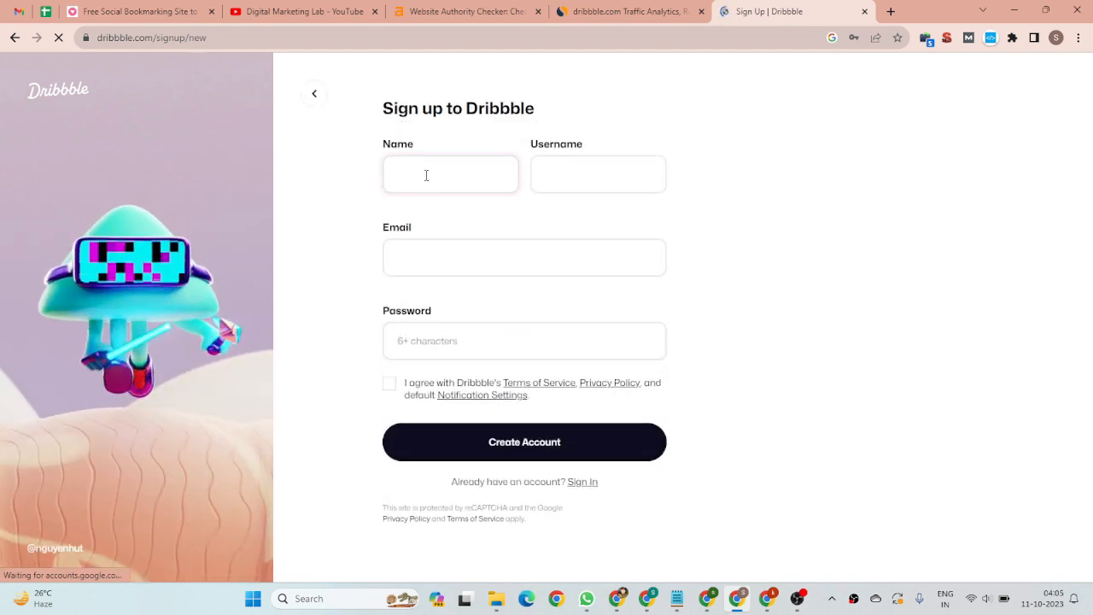
Fill in the sign-up form with the name Digital Marketing Lab, the username digitalmarketinglab and the account's e-mail address
click(428, 176)
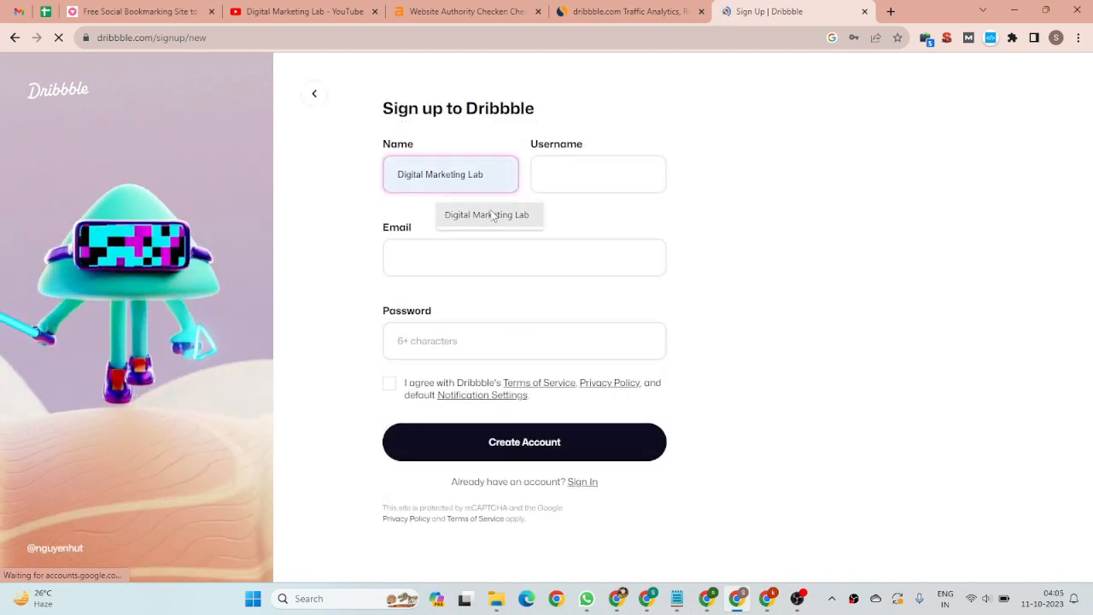
click(493, 215)
click(581, 176)
click(629, 215)
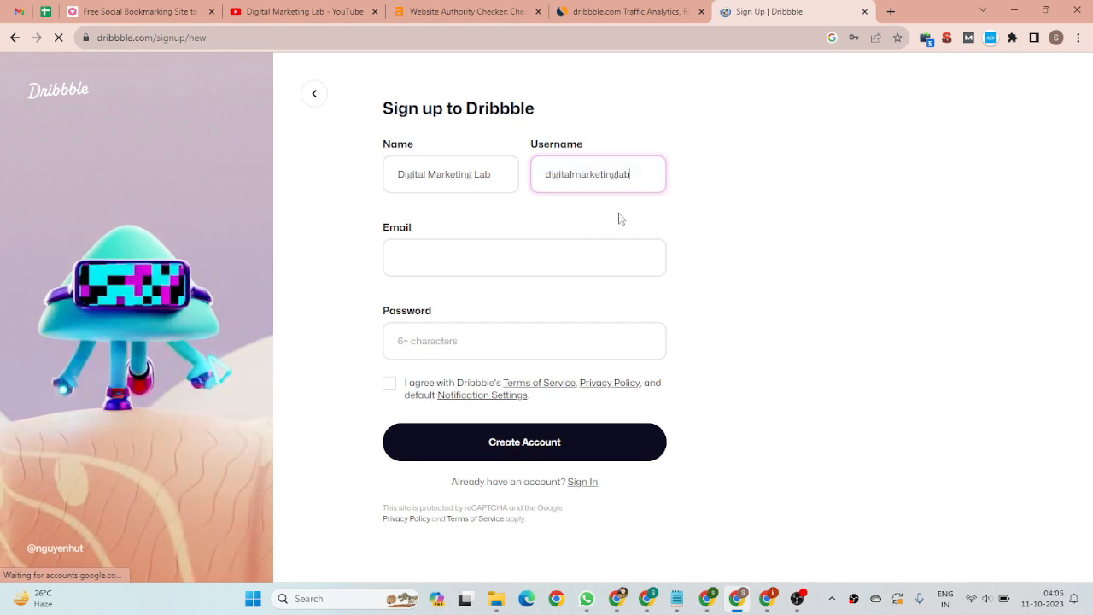
click(441, 248)
click(515, 291)
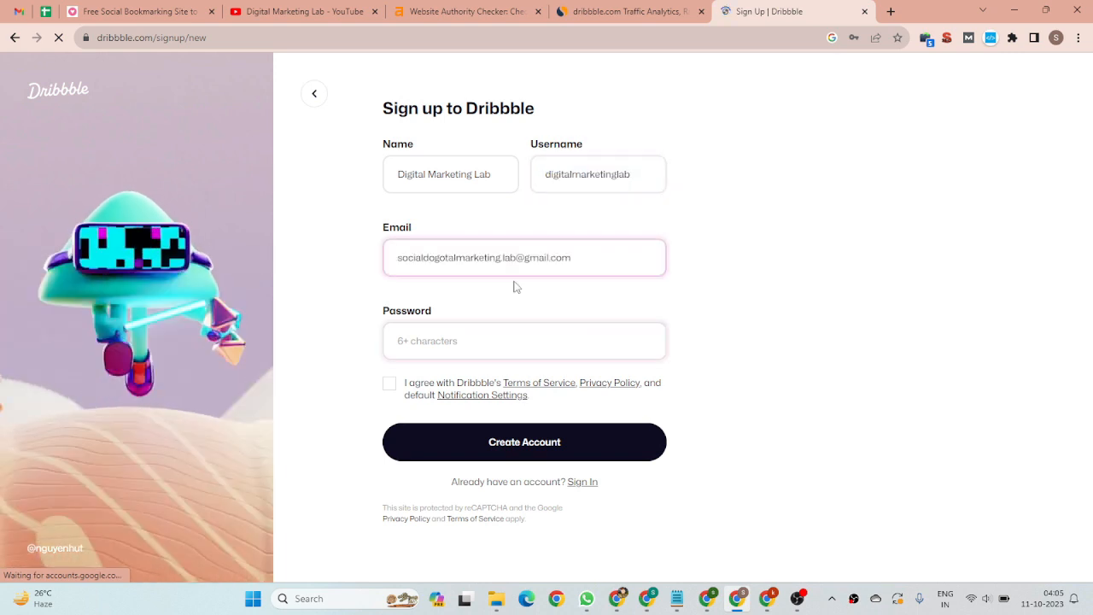
Fill in the saved account password and agree to Dribbble's terms in the sign-up form
click(538, 342)
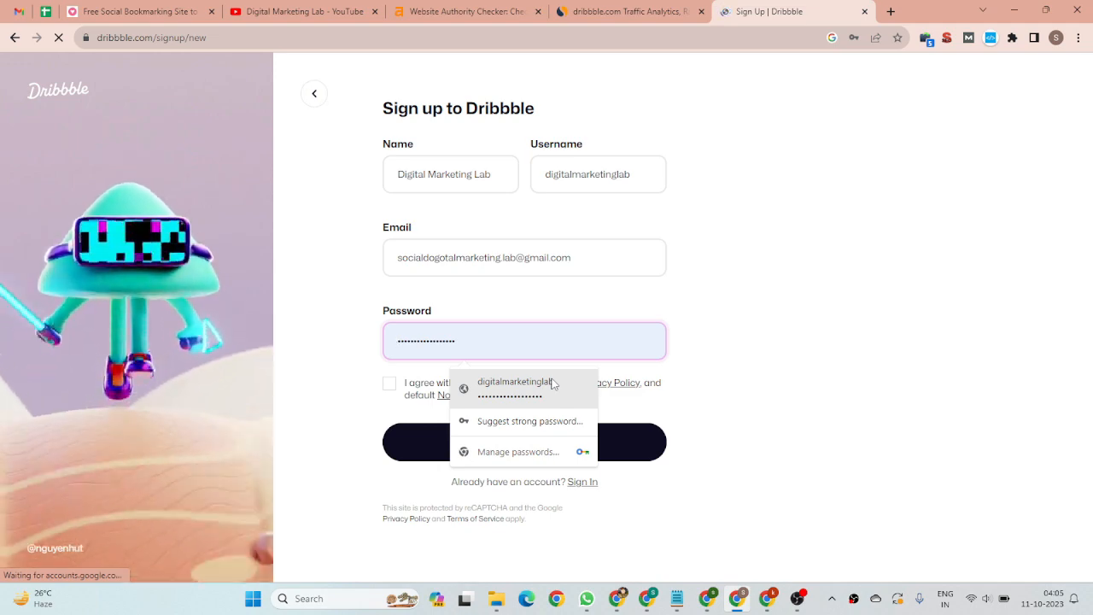
click(551, 385)
click(467, 386)
click(535, 438)
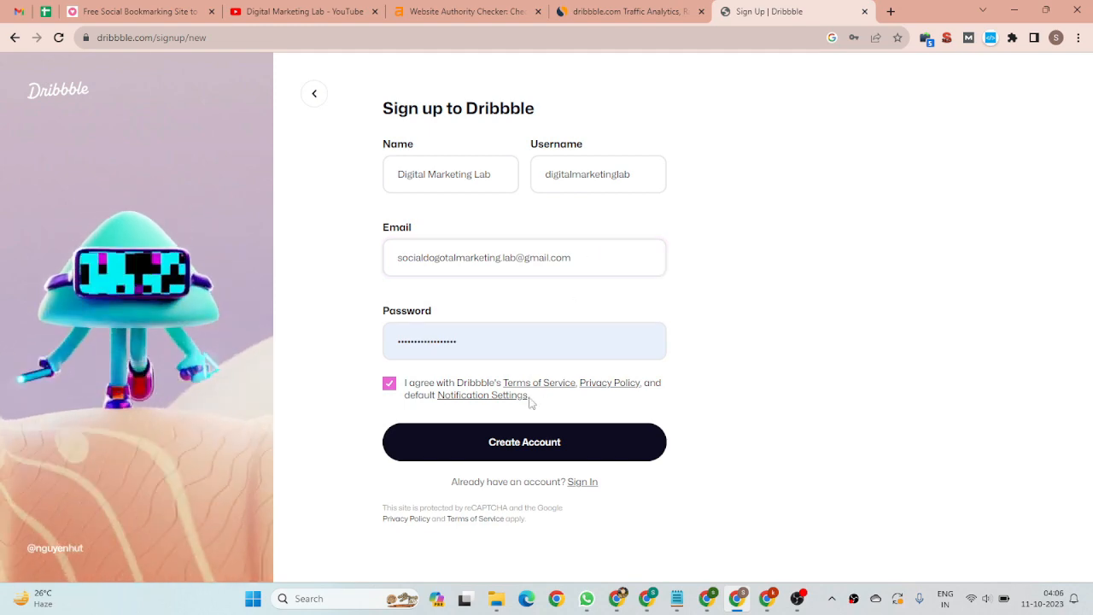
Open Dribbble's sign-in page in a new tab and sign in with the saved username and account password
right_click(576, 483)
click(614, 340)
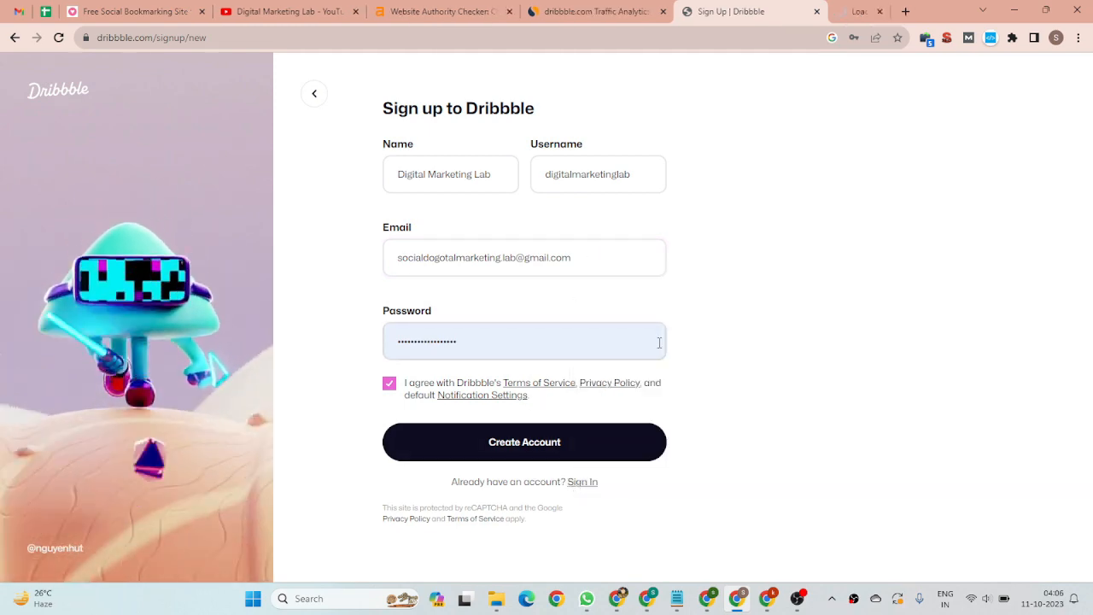
click(785, 12)
click(470, 323)
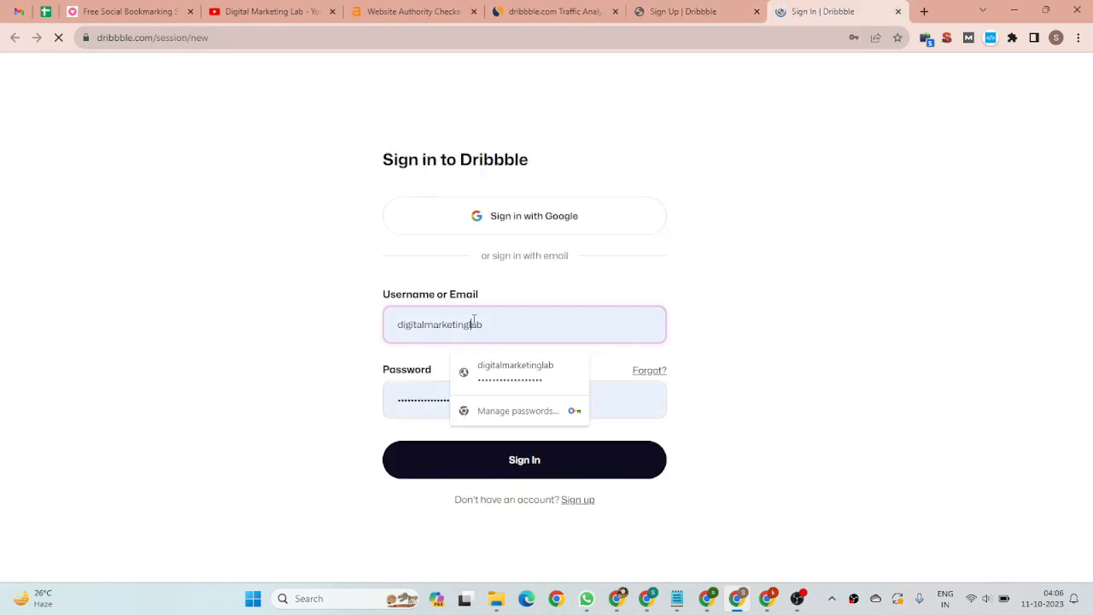
click(478, 369)
click(530, 465)
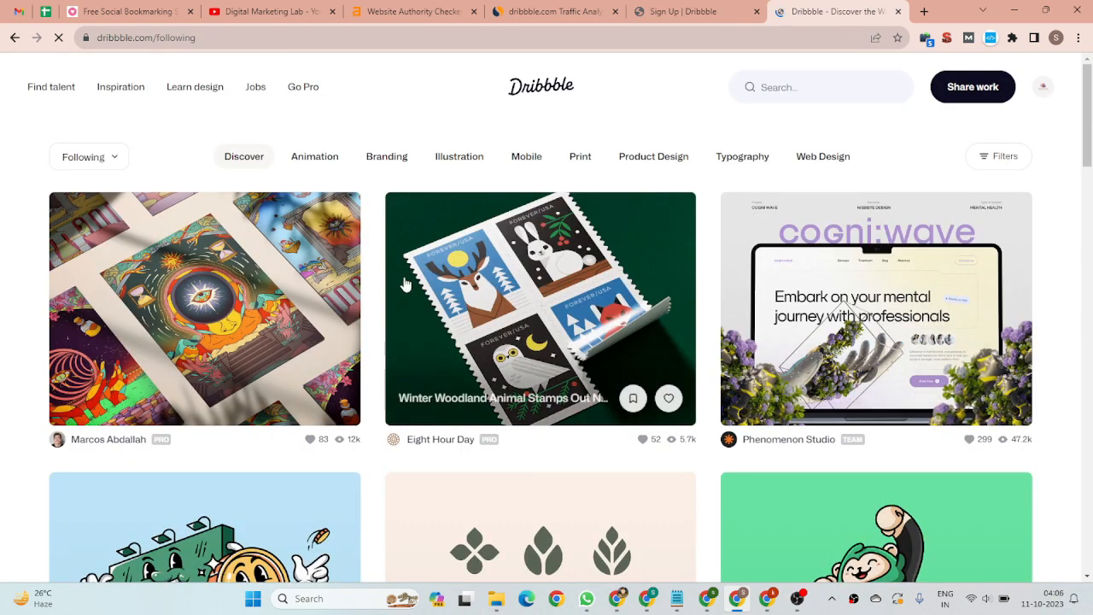
Open the account's own profile page and bring up its profile editing form
scroll(666, 312, down, 4)
scroll(786, 287, up, 4)
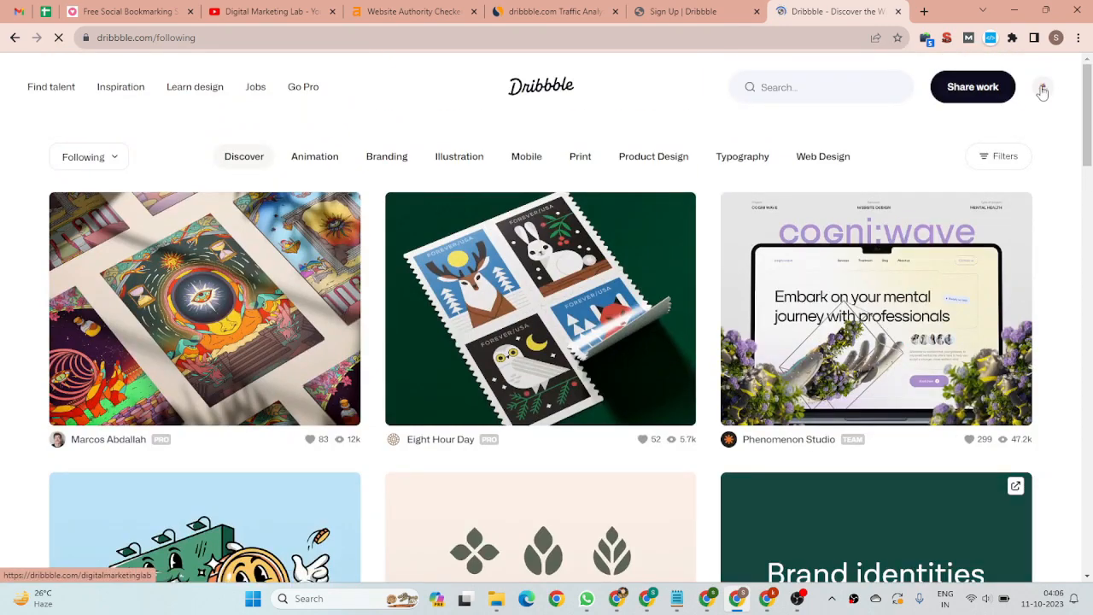
mouse_move(1030, 100)
click(954, 209)
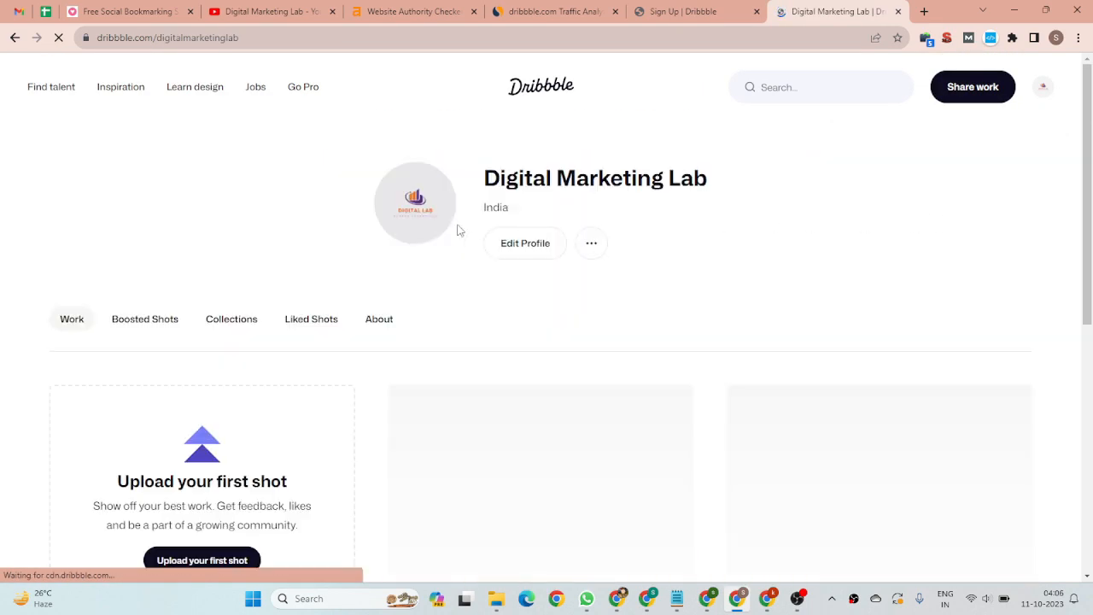
scroll(469, 247, down, 2)
scroll(504, 241, up, 2)
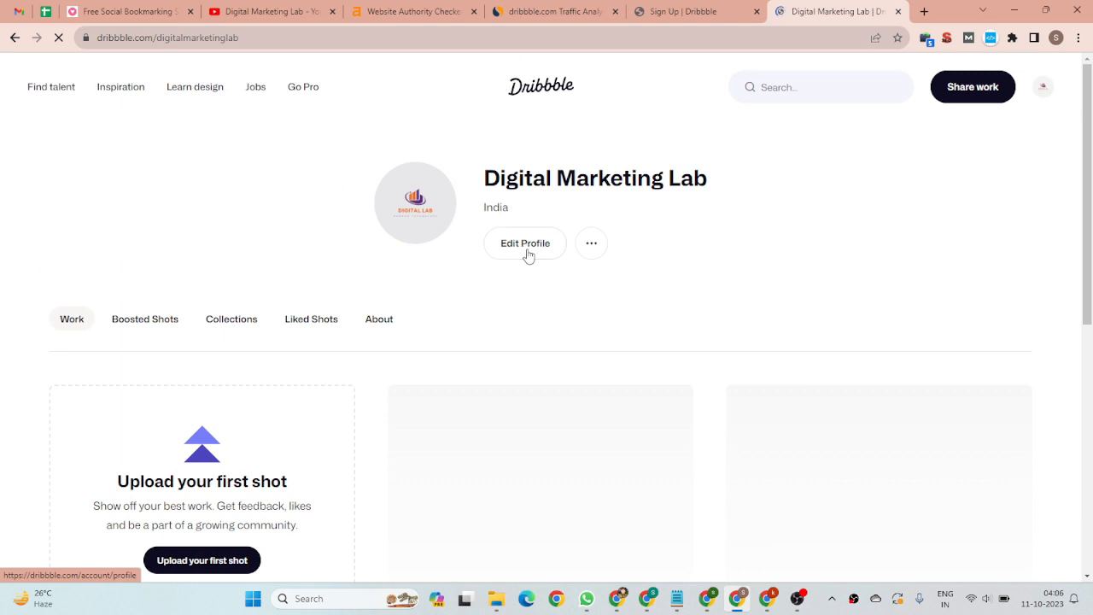
click(527, 253)
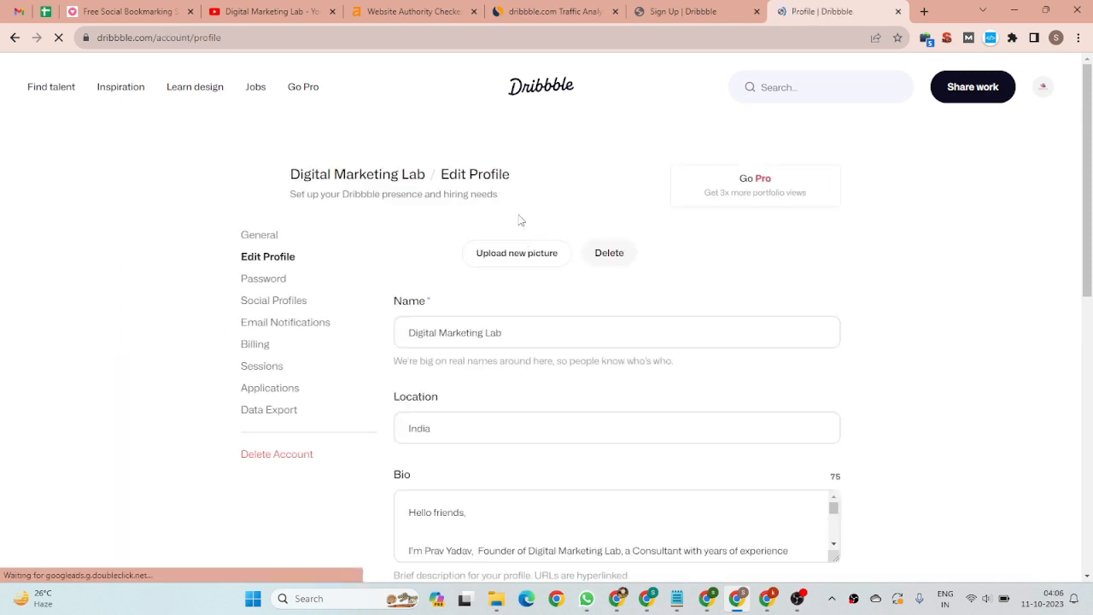
Examine the name, location, bio and online presence fields of the profile editing form
scroll(450, 288, down, 3)
scroll(461, 235, down, 5)
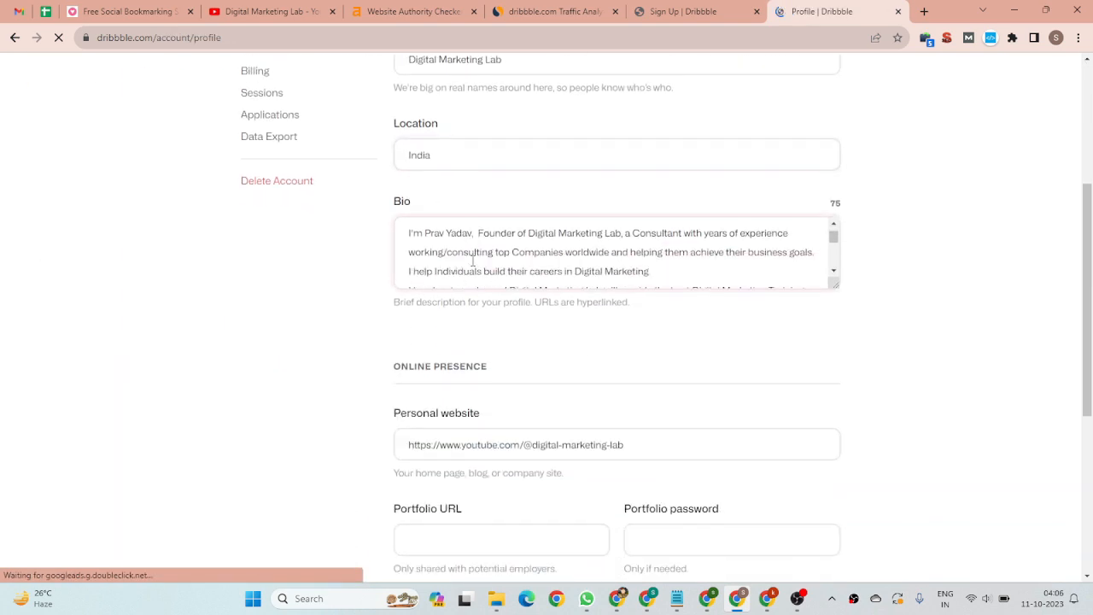
scroll(455, 239, down, 3)
scroll(453, 242, up, 8)
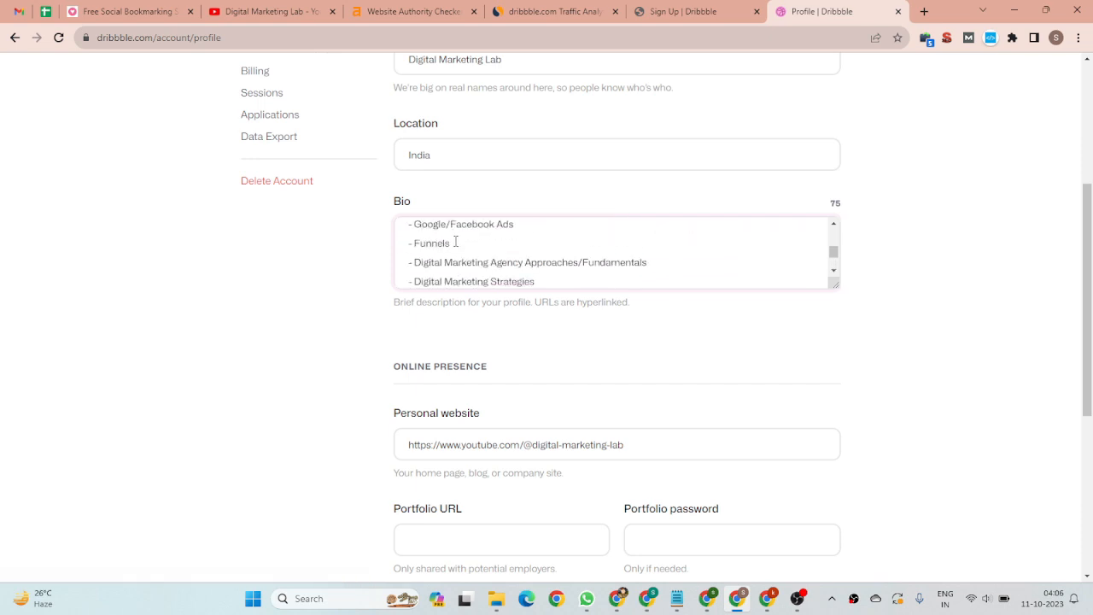
scroll(460, 217, up, 3)
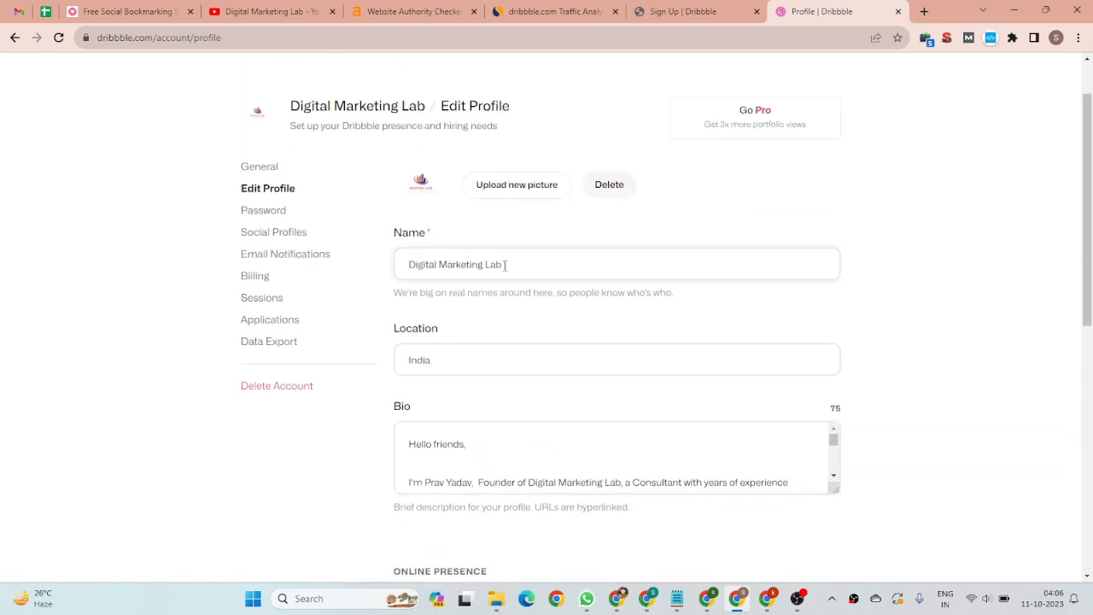
scroll(478, 291, down, 4)
scroll(493, 268, down, 3)
scroll(450, 326, down, 2)
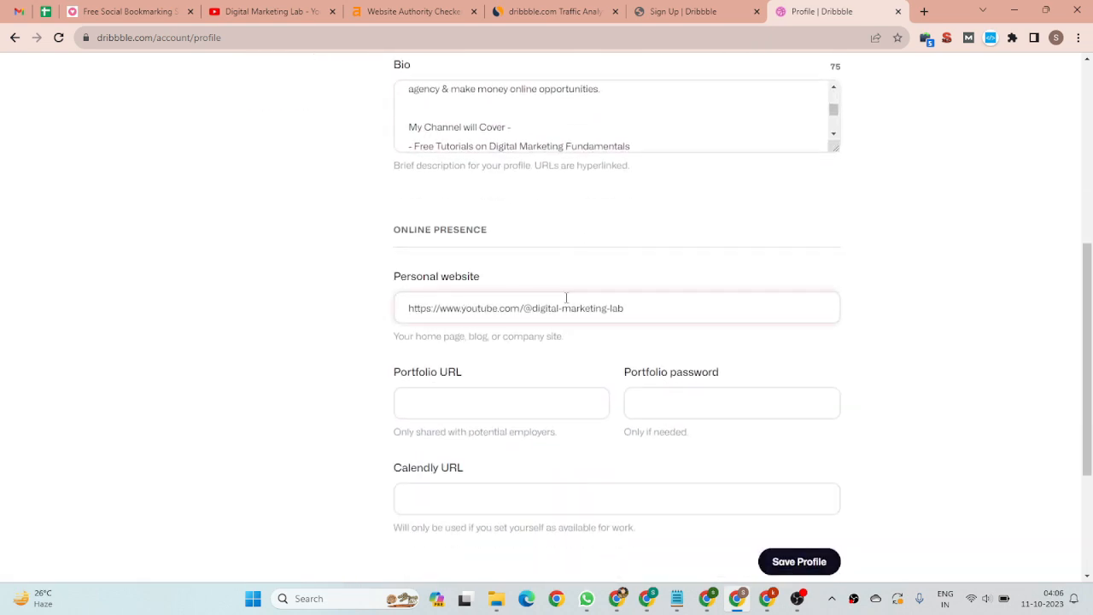
Check the personal website, portfolio URL and Calendly URL fields, and save the profile
drag(674, 302, 421, 312)
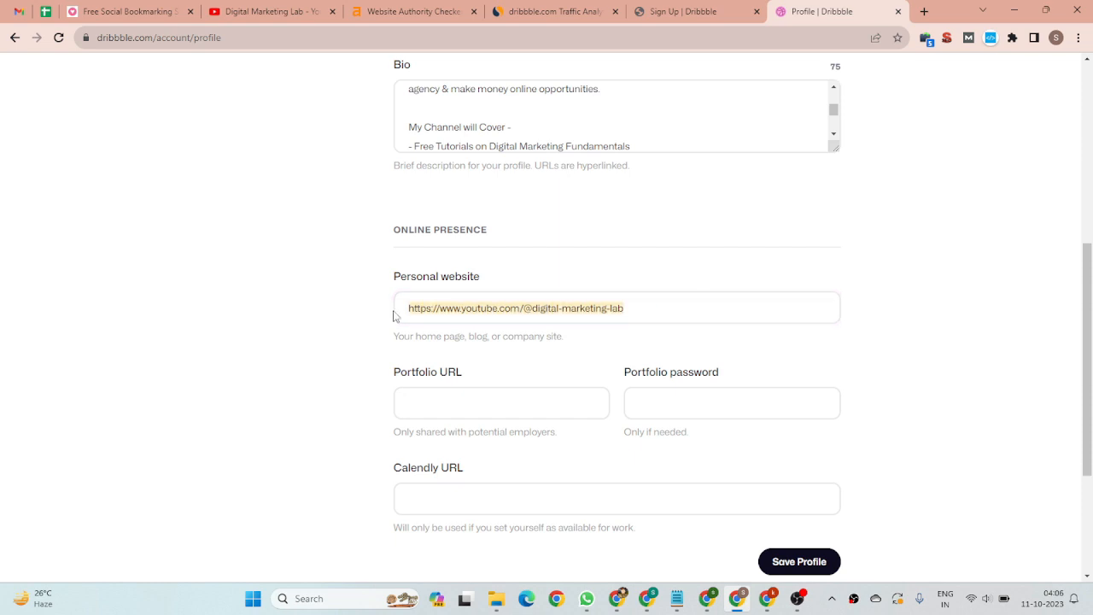
drag(657, 310, 423, 311)
click(482, 394)
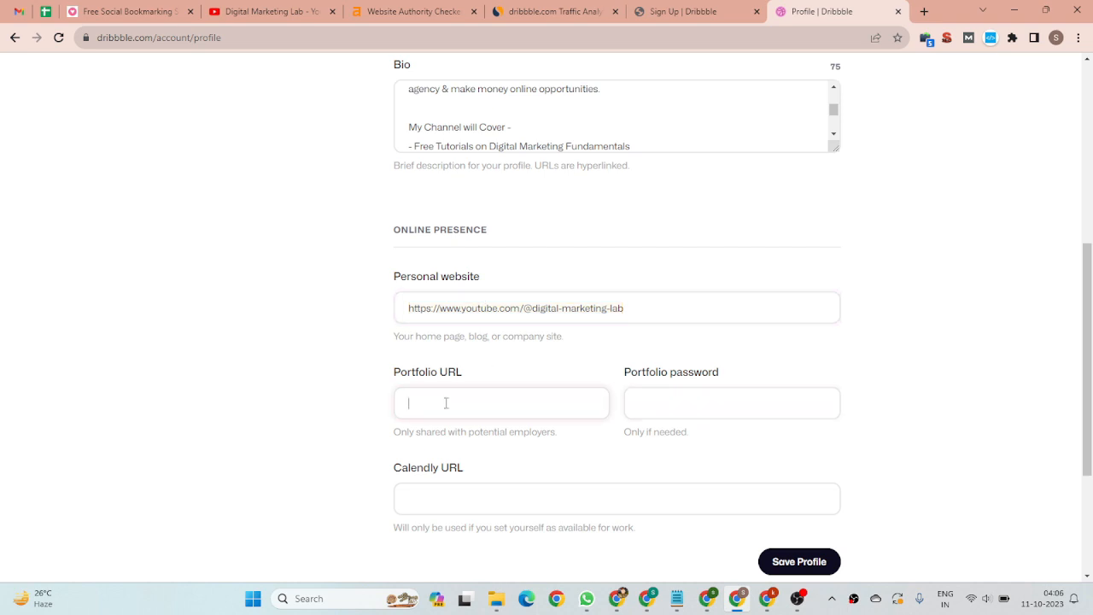
scroll(684, 395, down, 3)
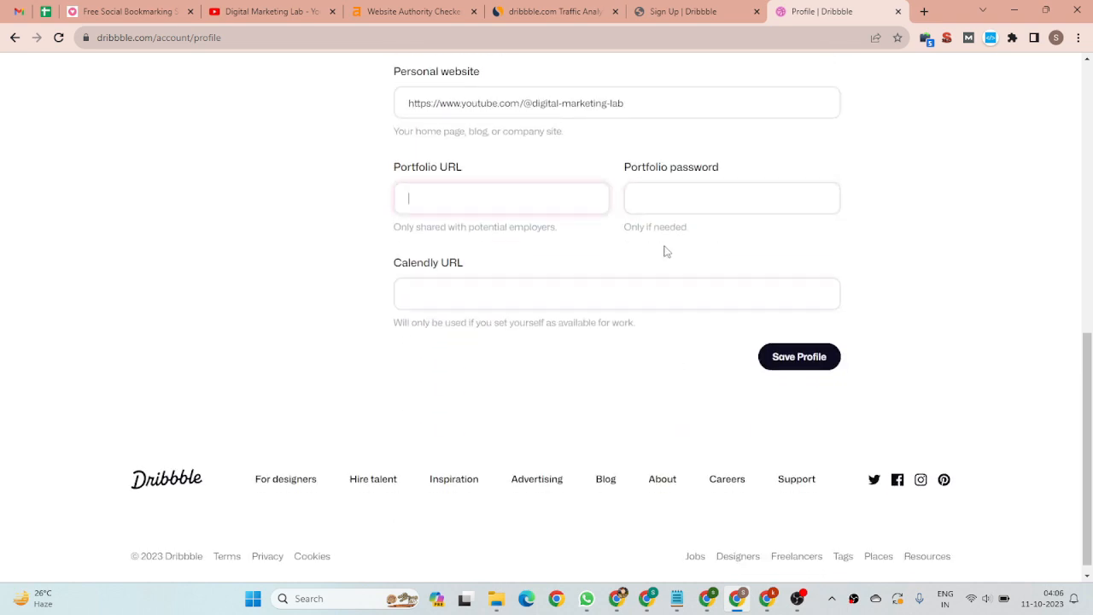
click(452, 295)
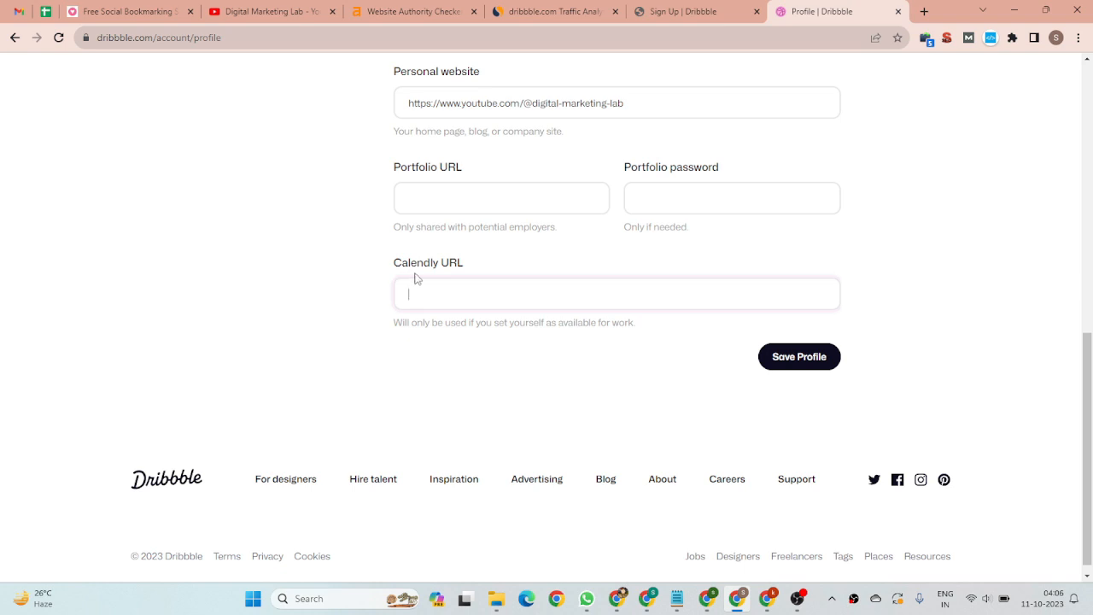
click(800, 361)
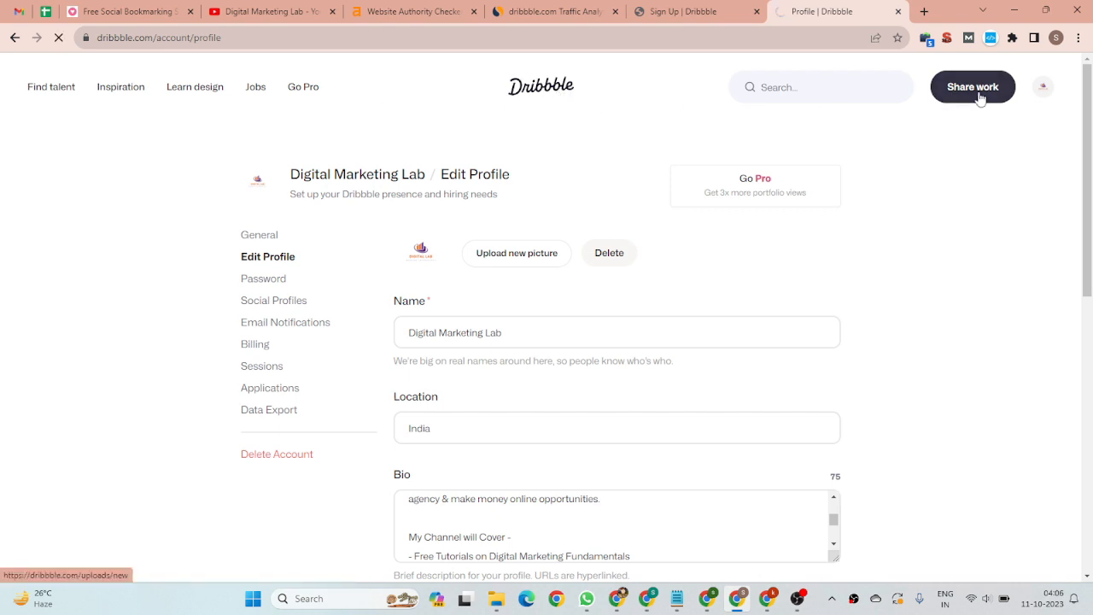
Start sharing a new work and upload the Fostering Diversity and Inclusion image from the Downloads folder
click(979, 95)
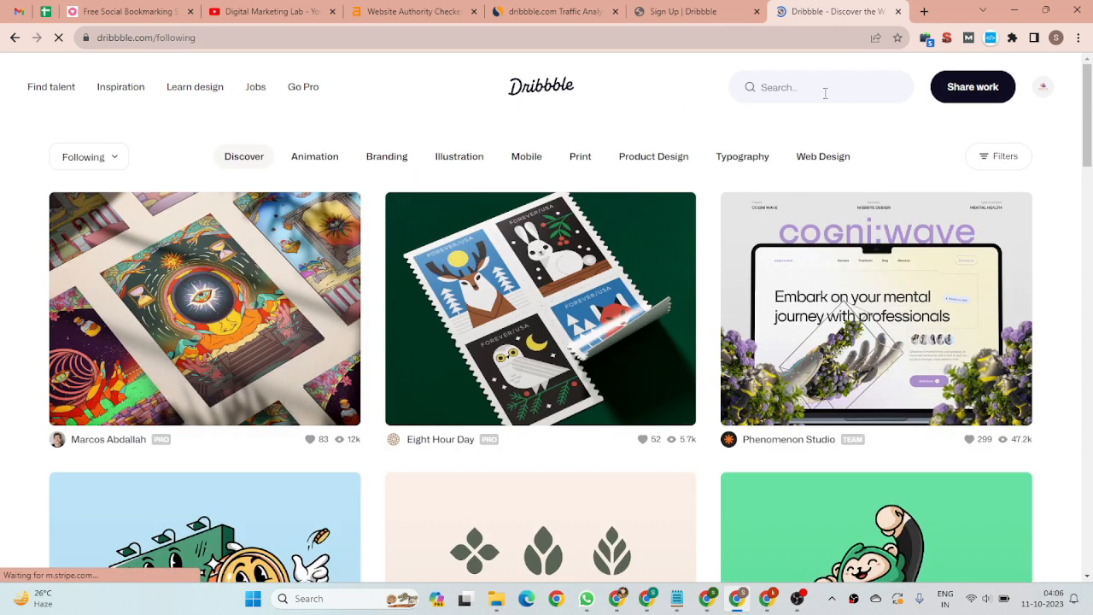
click(971, 96)
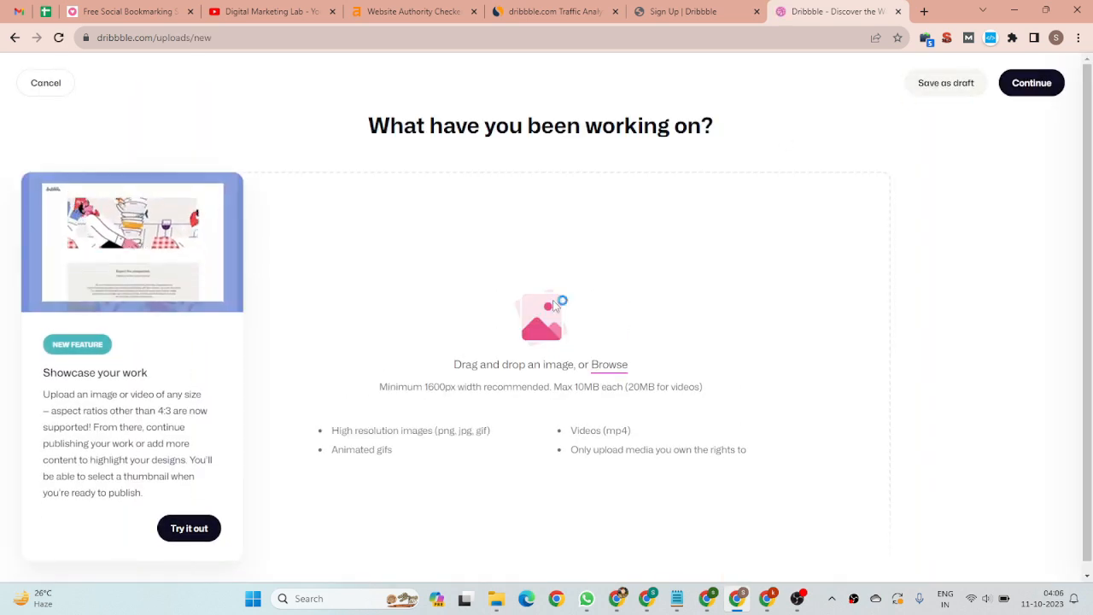
click(554, 305)
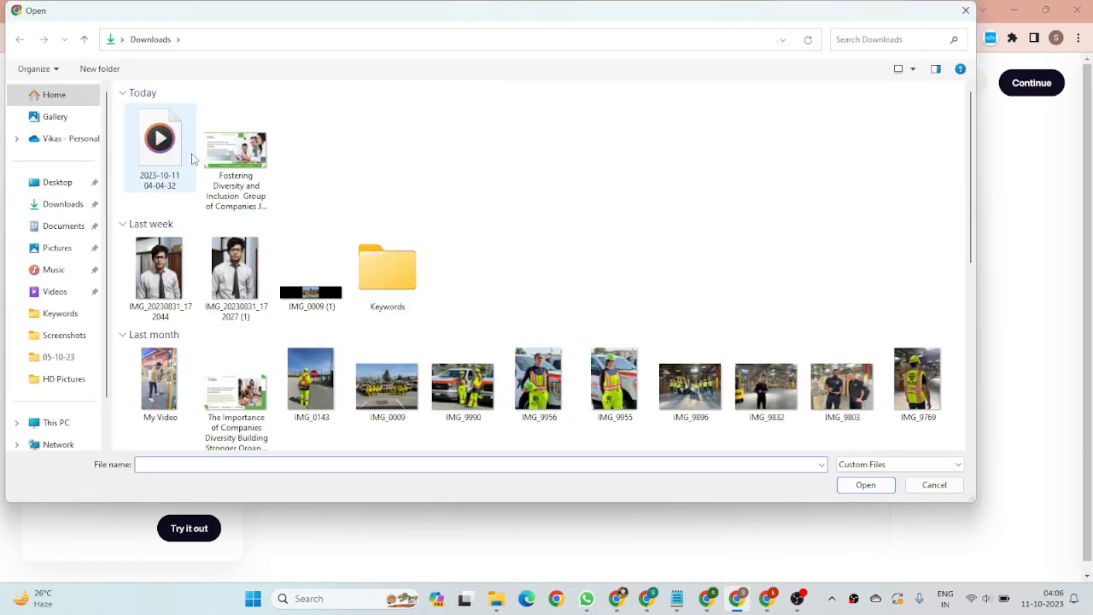
click(255, 166)
click(866, 484)
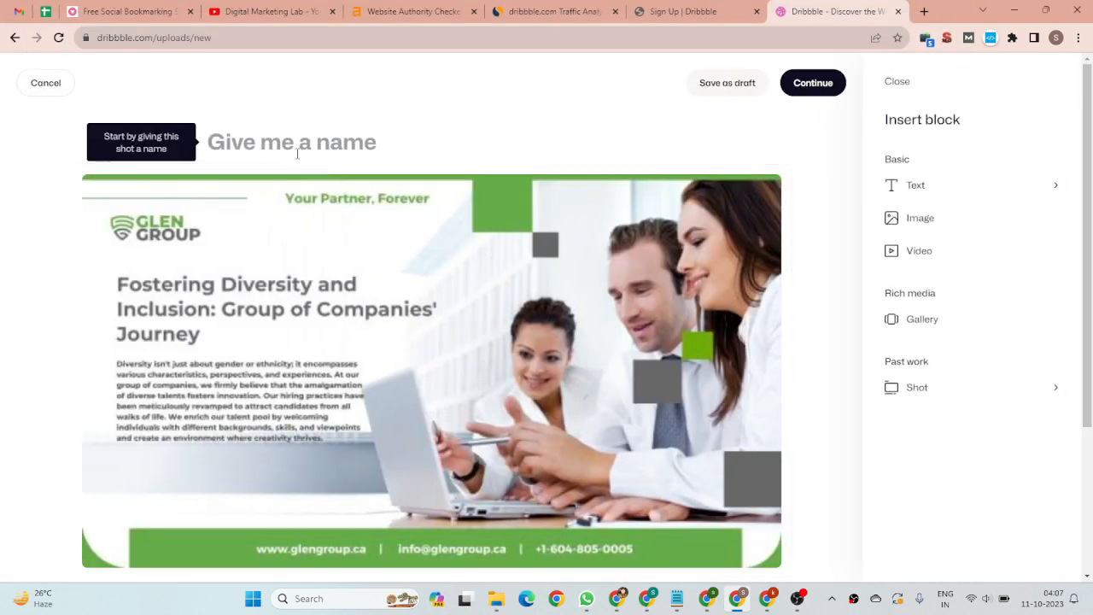
Name the shot "Fostering Diversity and Inclusion: Group of Companies' Journey" using the title copied from the Notepad file
click(298, 153)
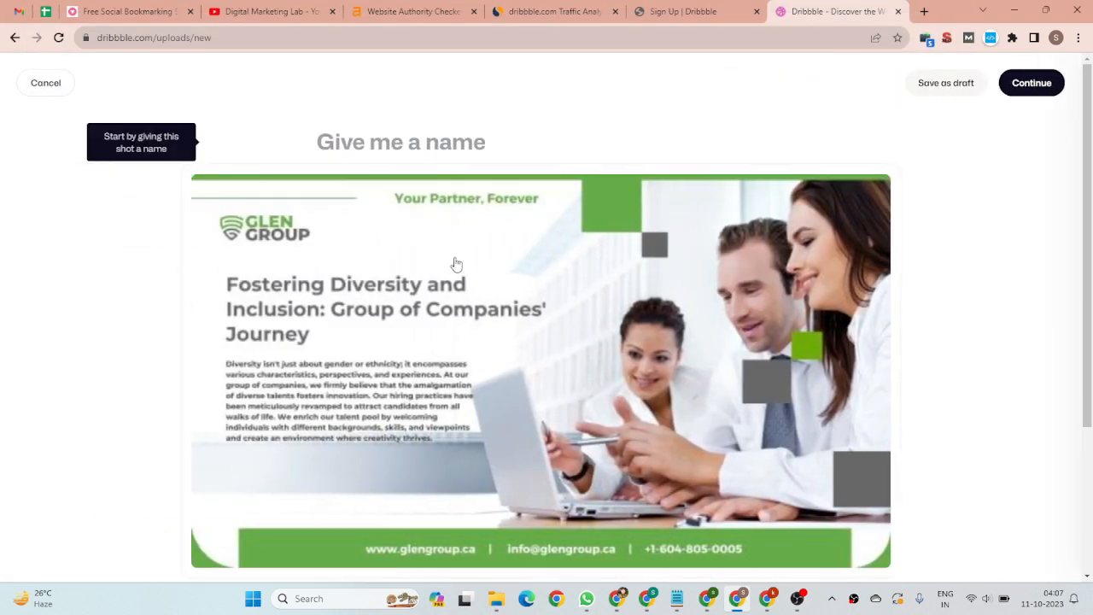
click(676, 597)
click(569, 312)
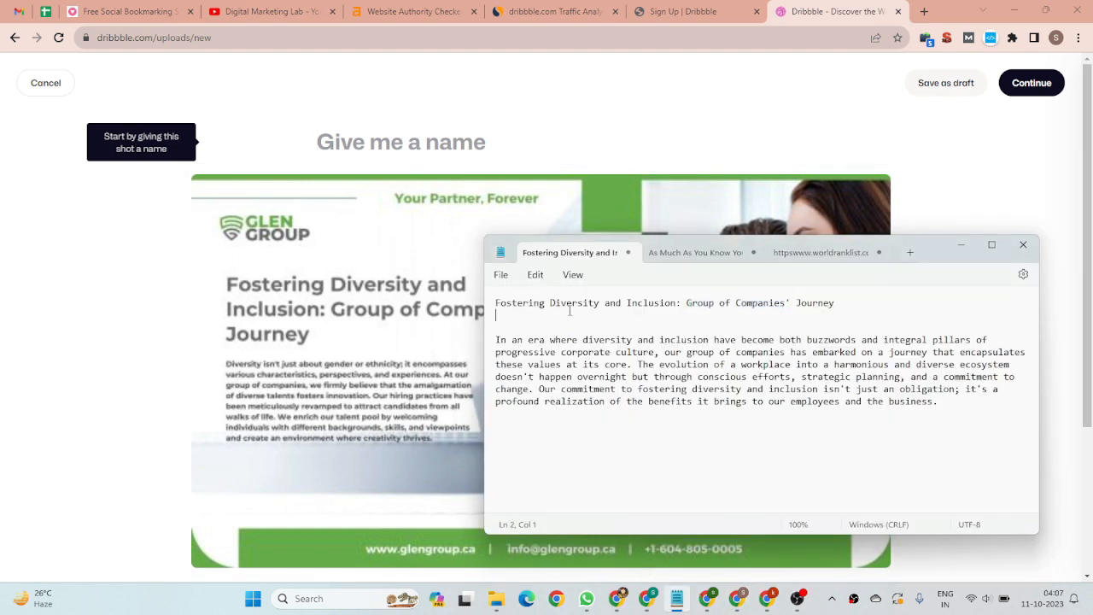
key(Left)
key(shift+Home)
key(ctrl+c)
click(417, 141)
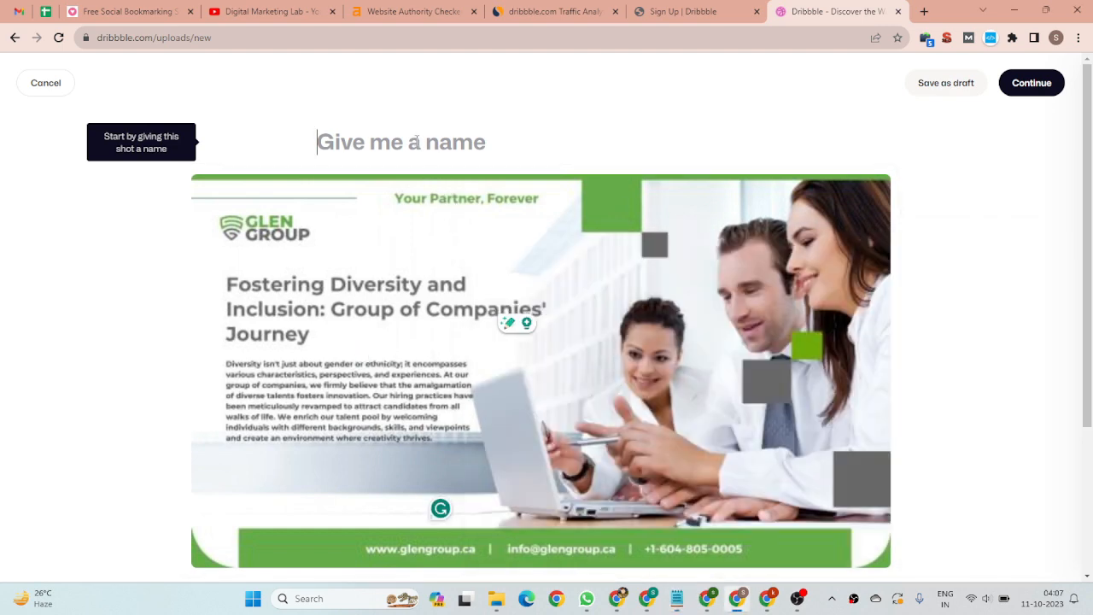
key(ctrl+v)
Copy the paragraph beginning "In an era where diversity and inclusion" from Notepad into the shot's description text block
scroll(414, 325, down, 3)
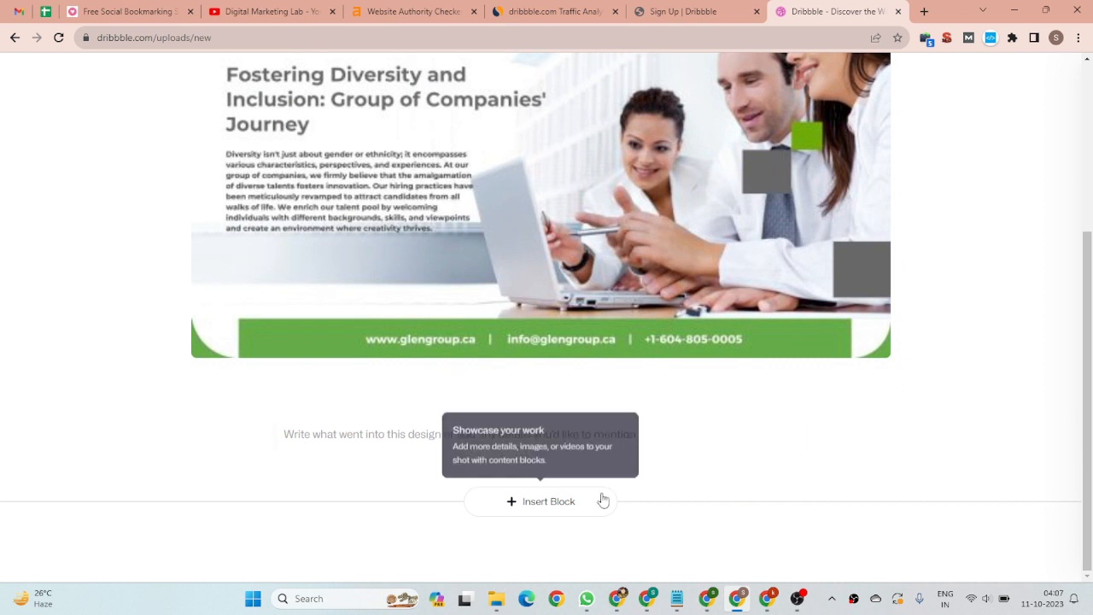
click(398, 435)
click(676, 598)
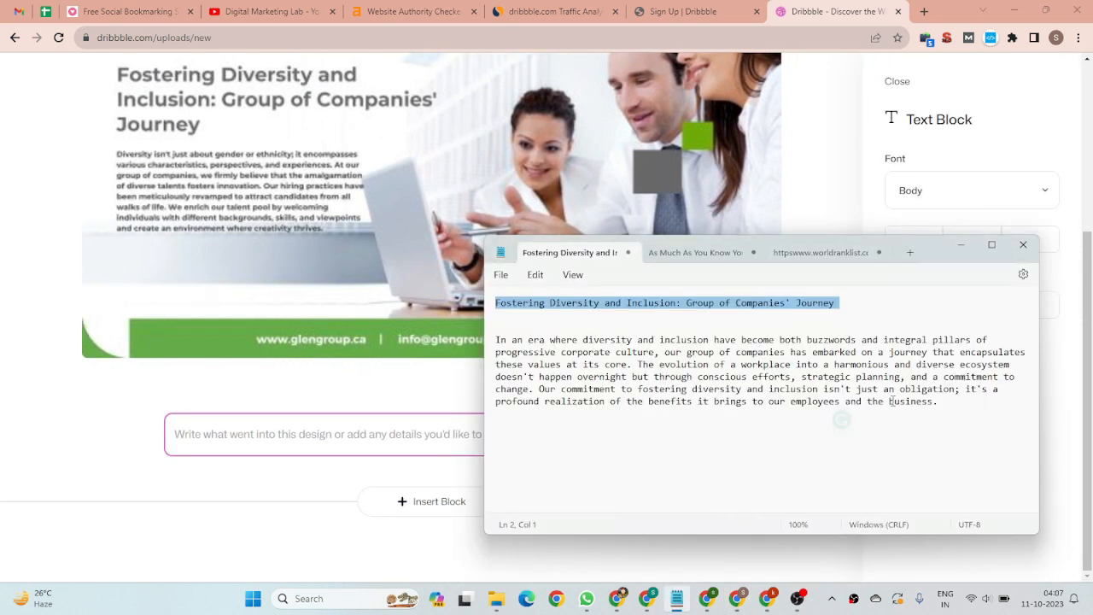
drag(940, 405, 495, 340)
key(ctrl+c)
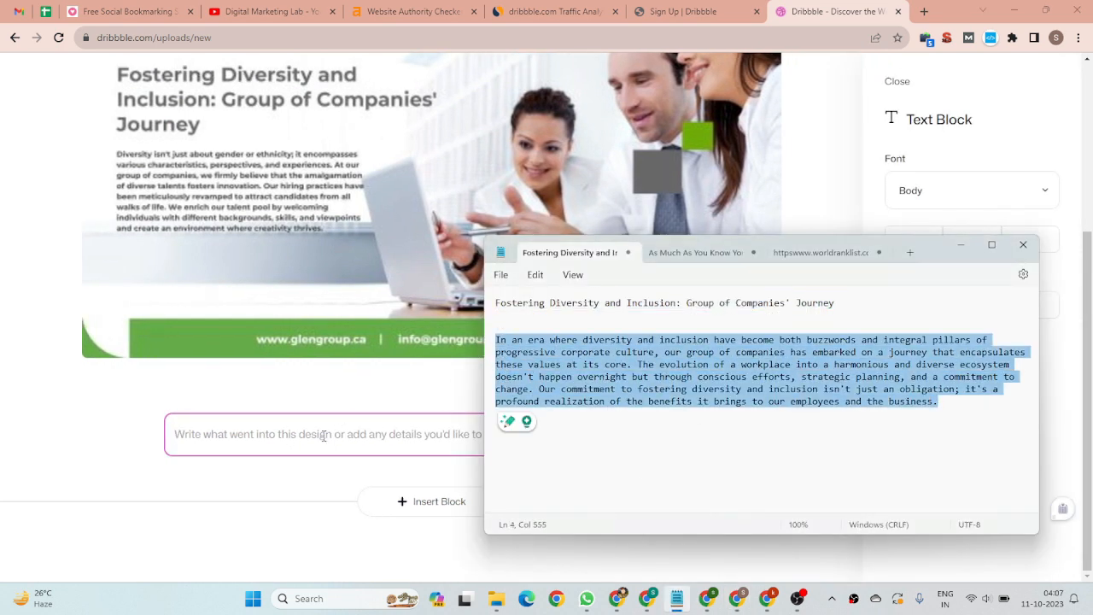
click(321, 436)
key(ctrl+v)
scroll(435, 395, down, 2)
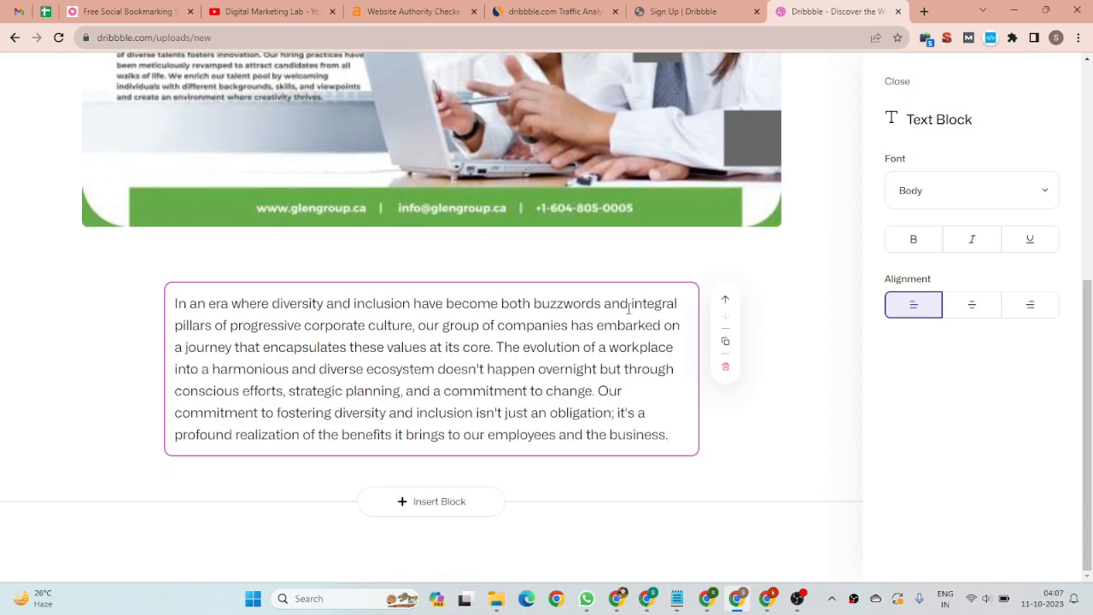
Start adding a hyperlink to the words "group of companies" in the description
drag(445, 325, 570, 325)
drag(508, 287, 431, 286)
click(708, 599)
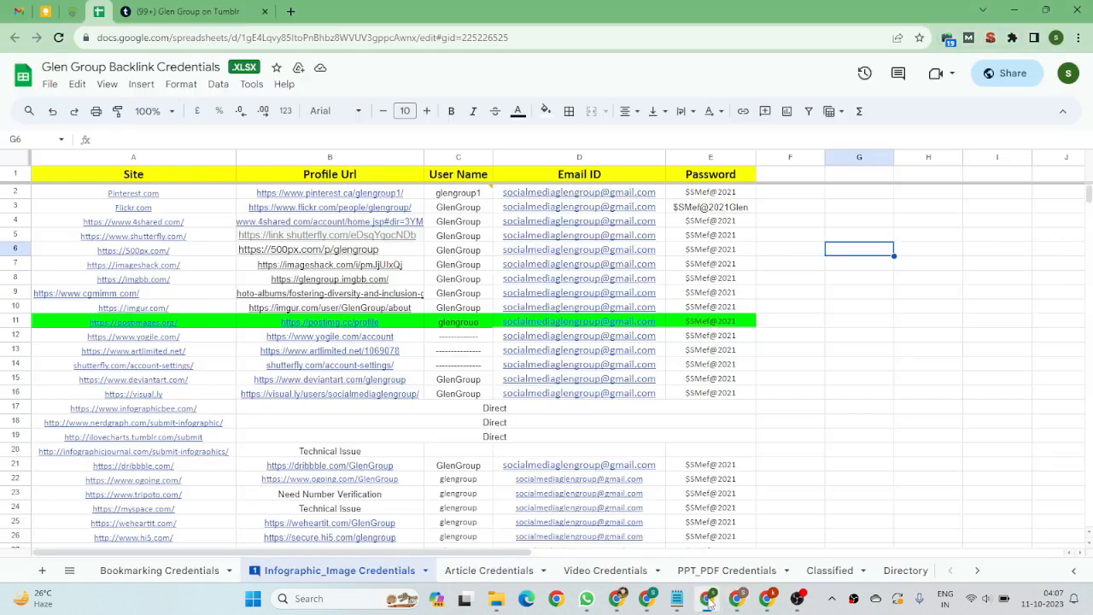
click(771, 602)
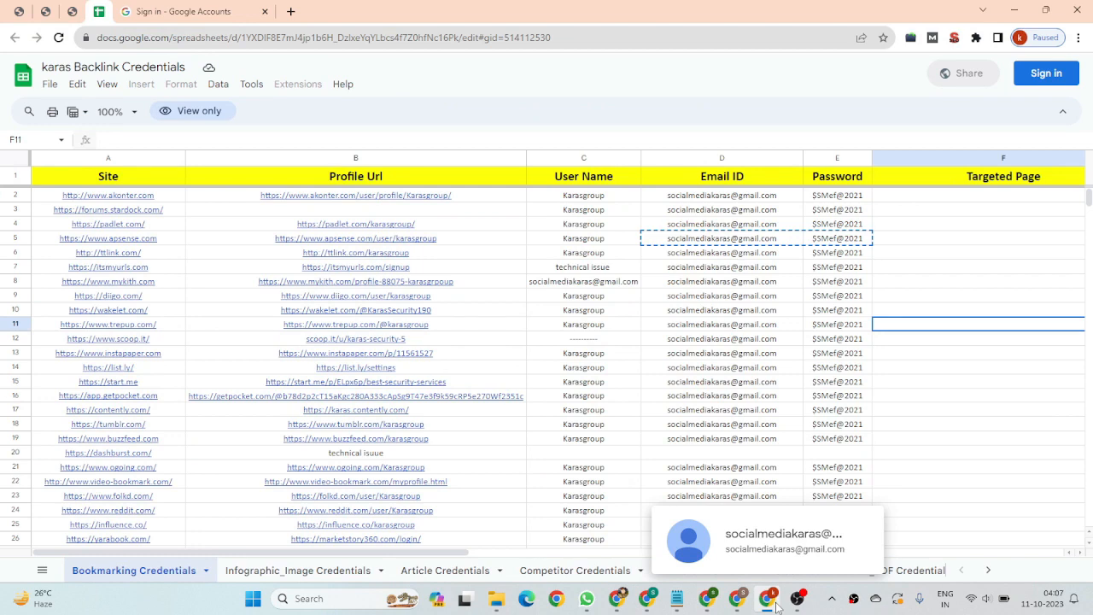
click(738, 600)
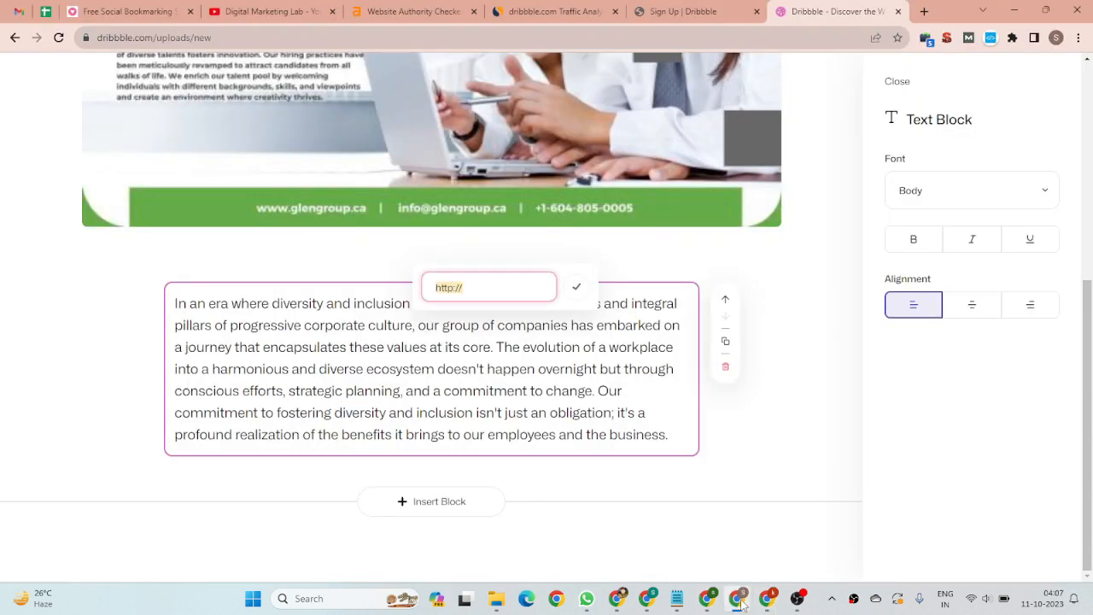
scroll(698, 294, up, 3)
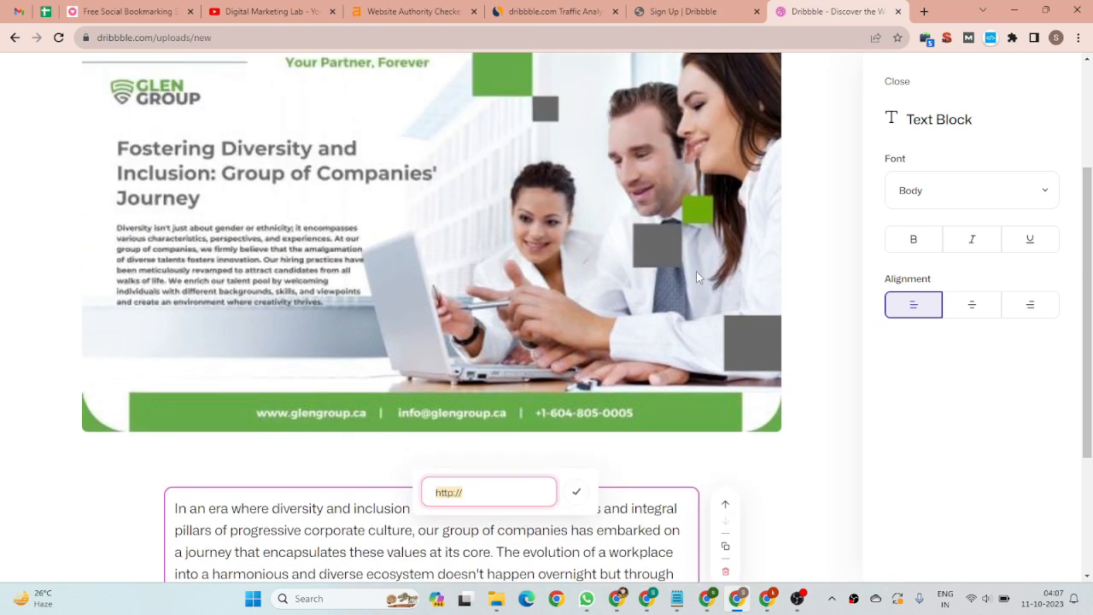
Find the Glen Group of Companies website through a Google search for "Glen Group" in a new tab and copy its address
click(927, 13)
text(T)
key(BackSpace)
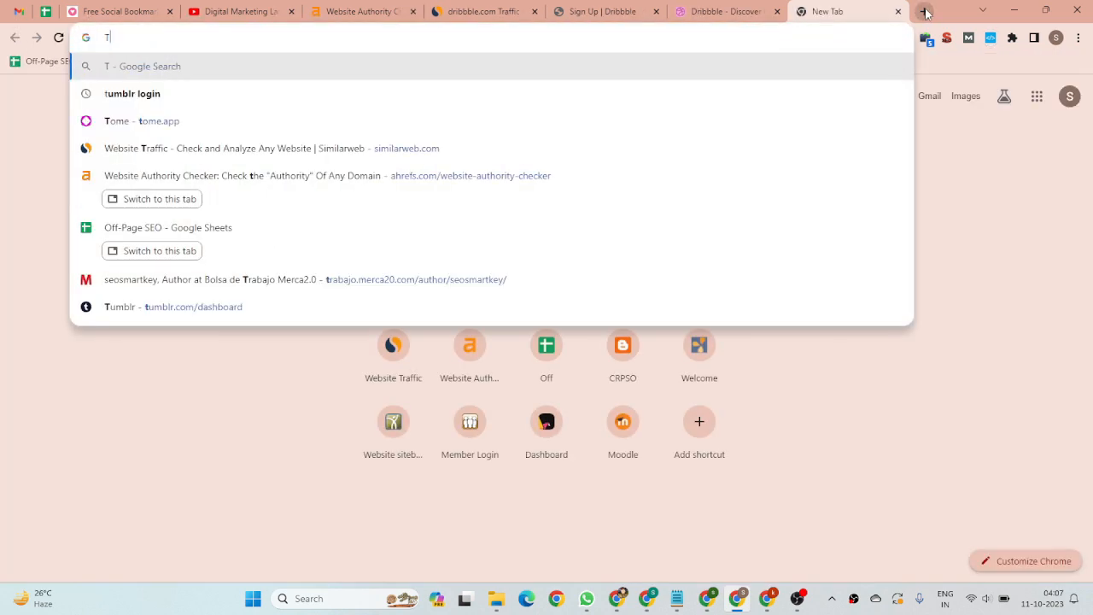
key(BackSpace)
text(Glen )
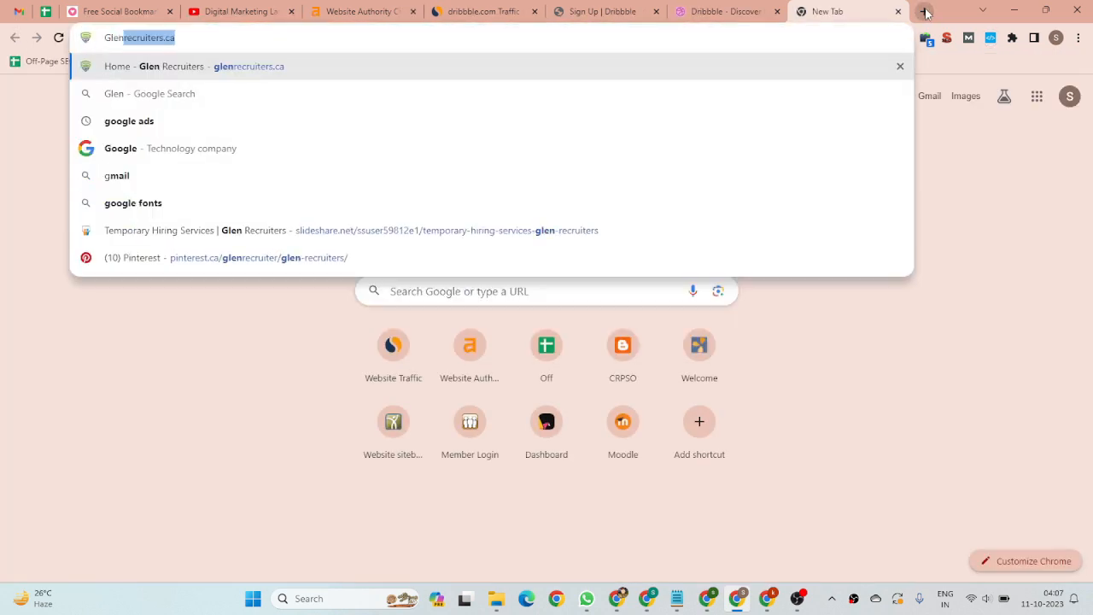
text(Group)
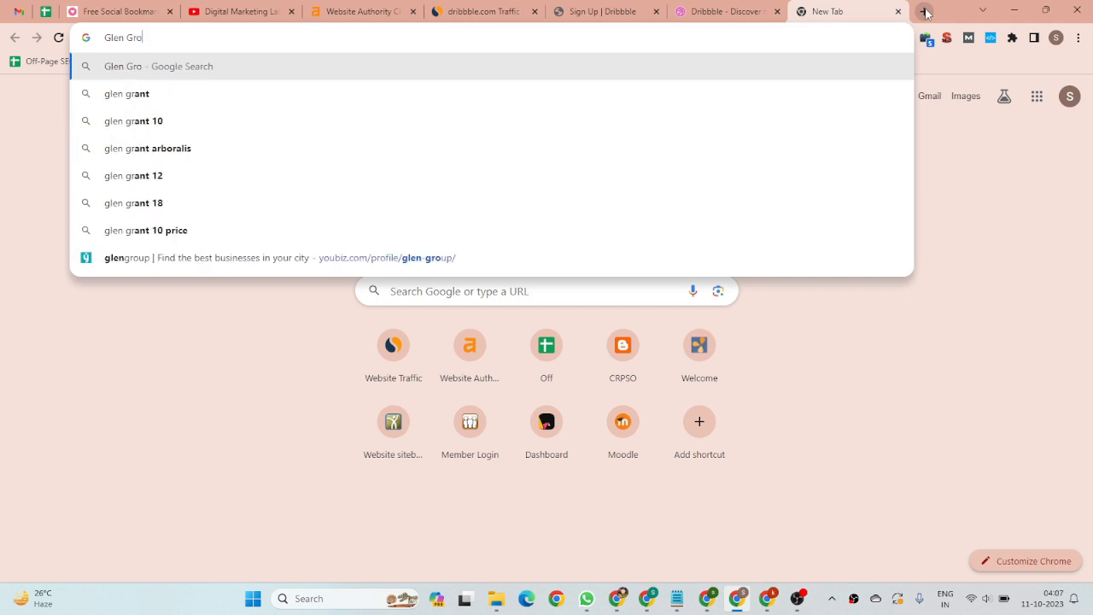
key(Return)
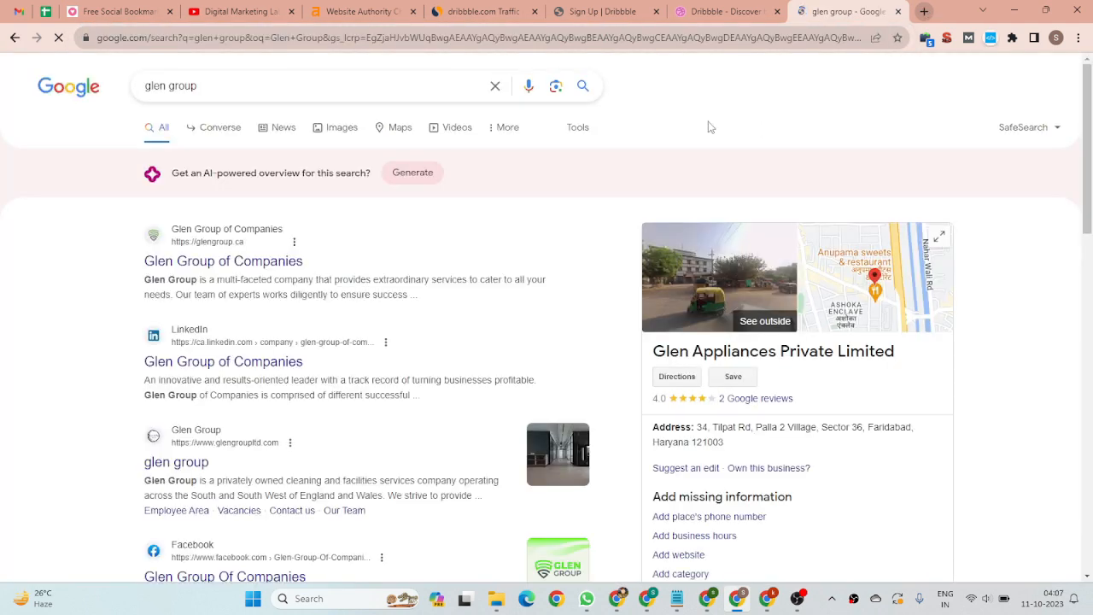
click(245, 267)
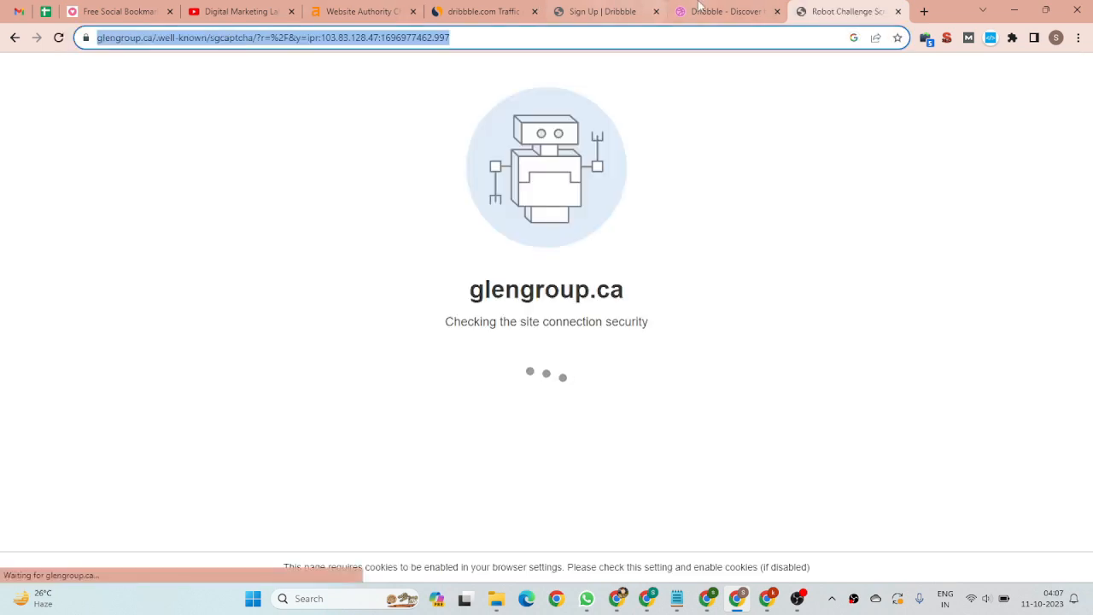
Apply the copied glengroup.ca address as the link on "group of companies" in the Dribbble description and check the link
click(726, 11)
key(ctrl+v)
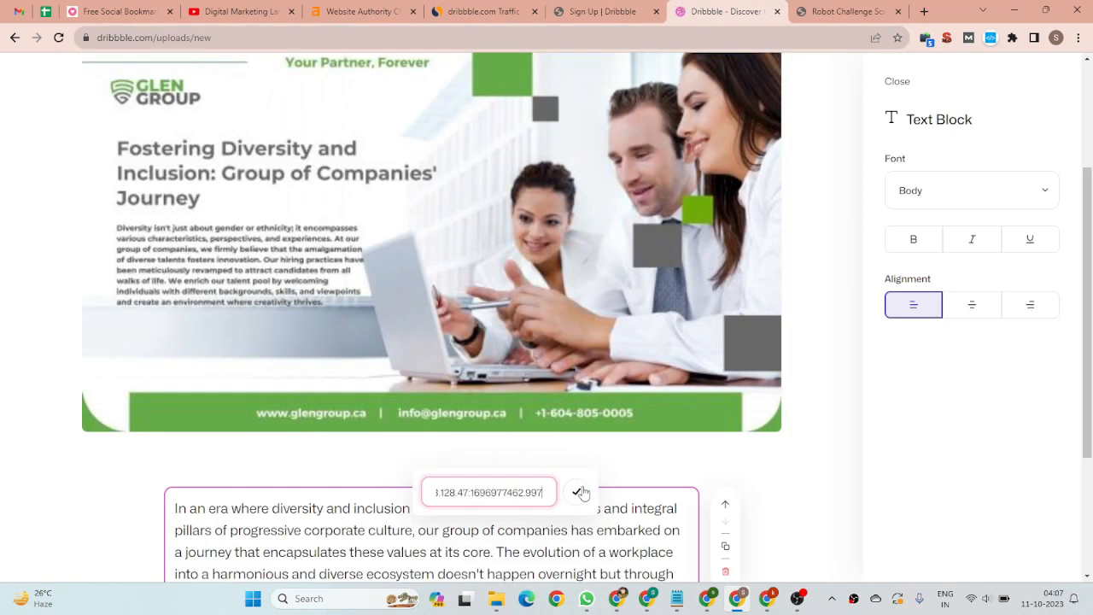
click(578, 490)
scroll(439, 481, down, 3)
click(500, 390)
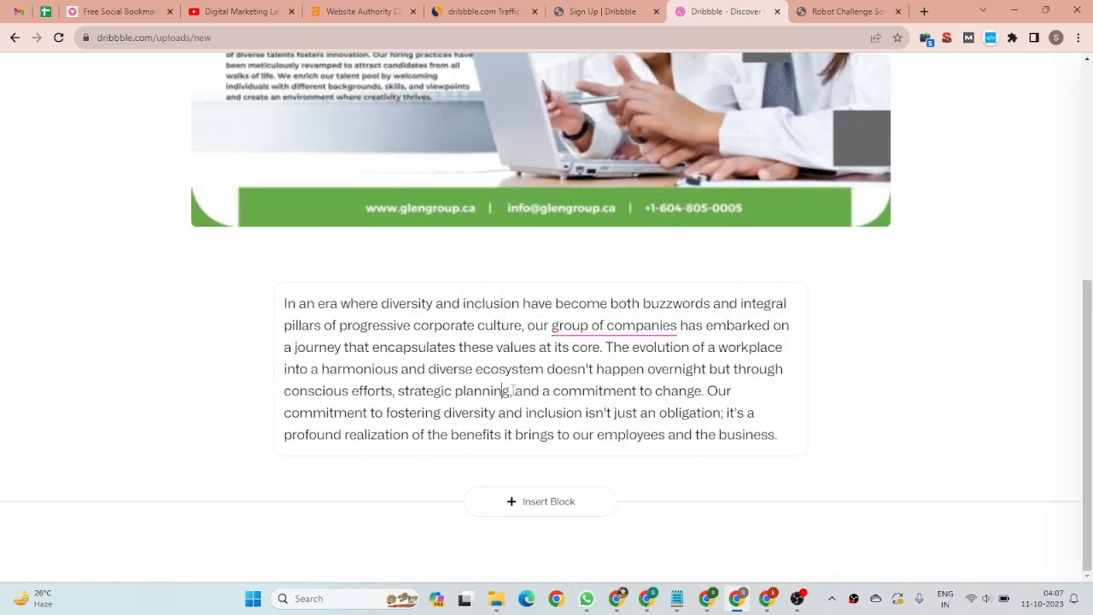
drag(443, 325, 566, 325)
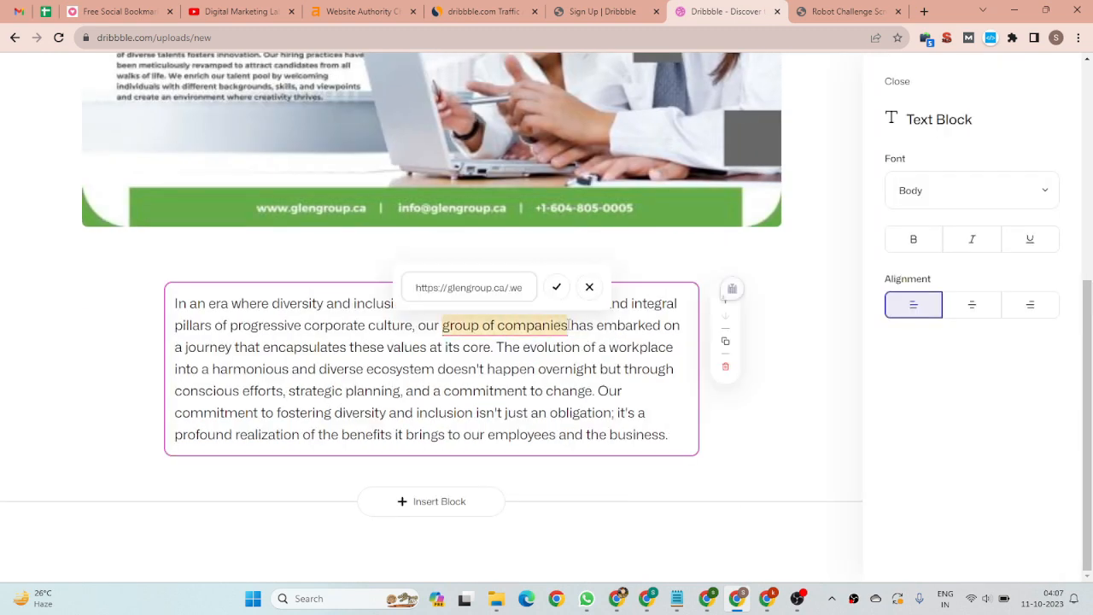
click(686, 328)
Continue to the final touches, add the tag "group of companies" and publish the shot
scroll(848, 287, up, 3)
scroll(848, 287, down, 2)
scroll(850, 307, up, 4)
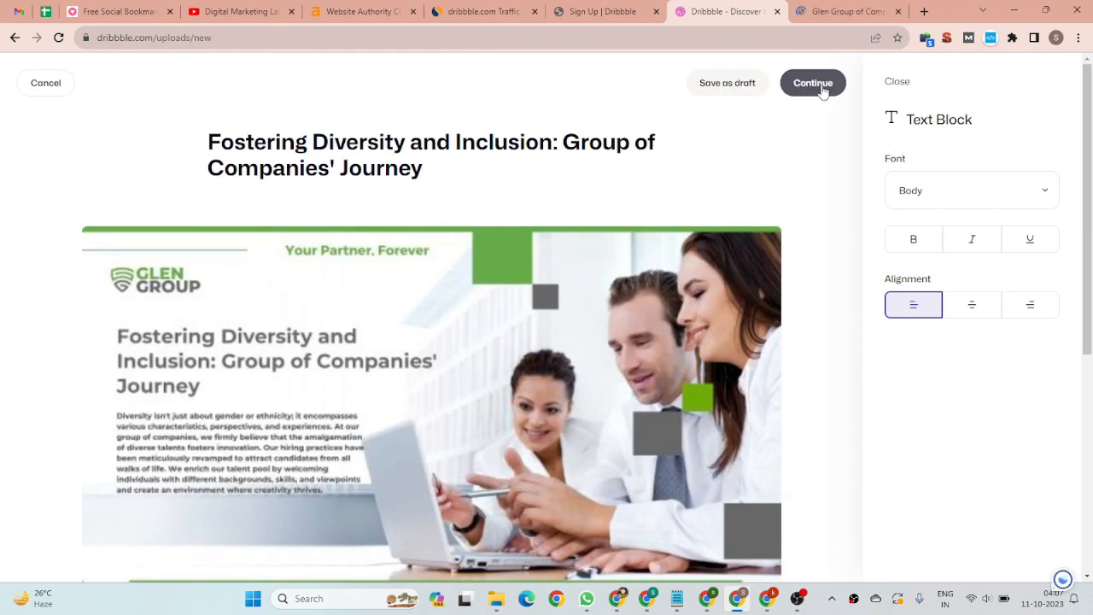
click(820, 86)
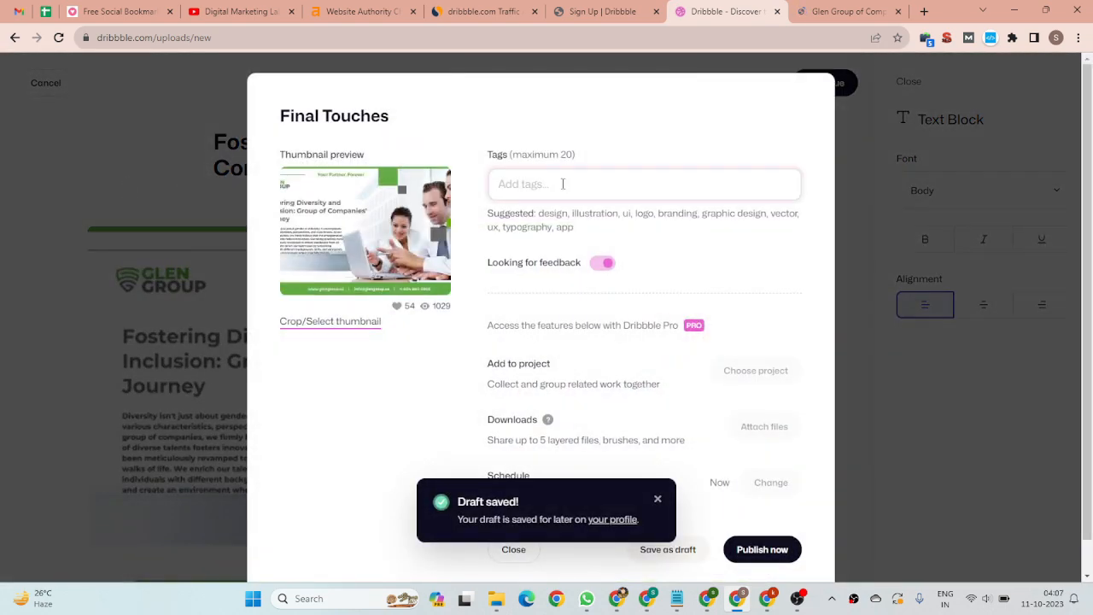
click(563, 184)
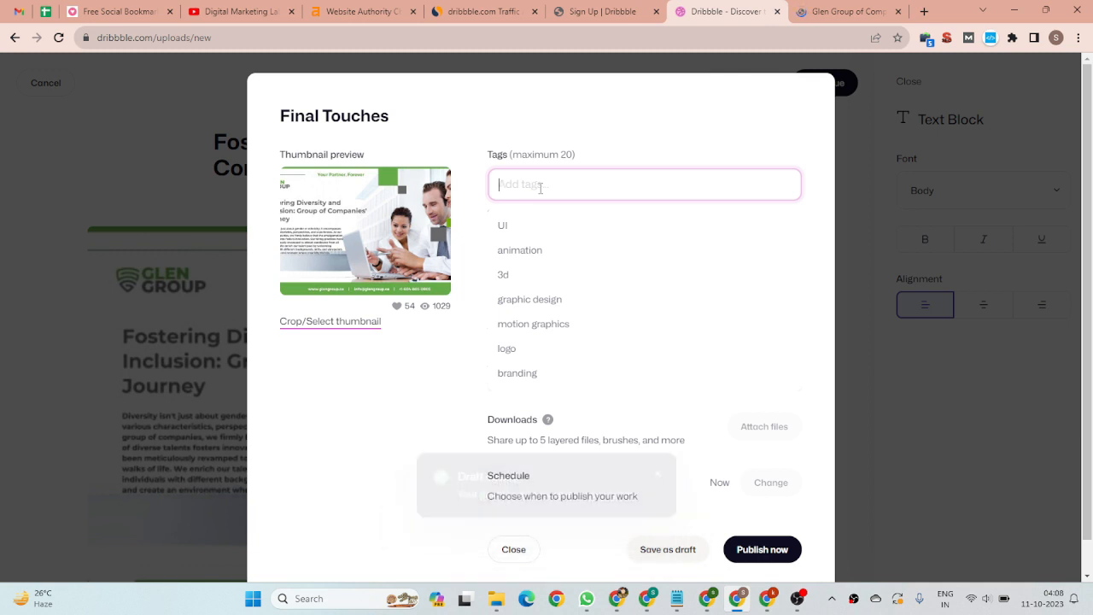
text(group of companies)
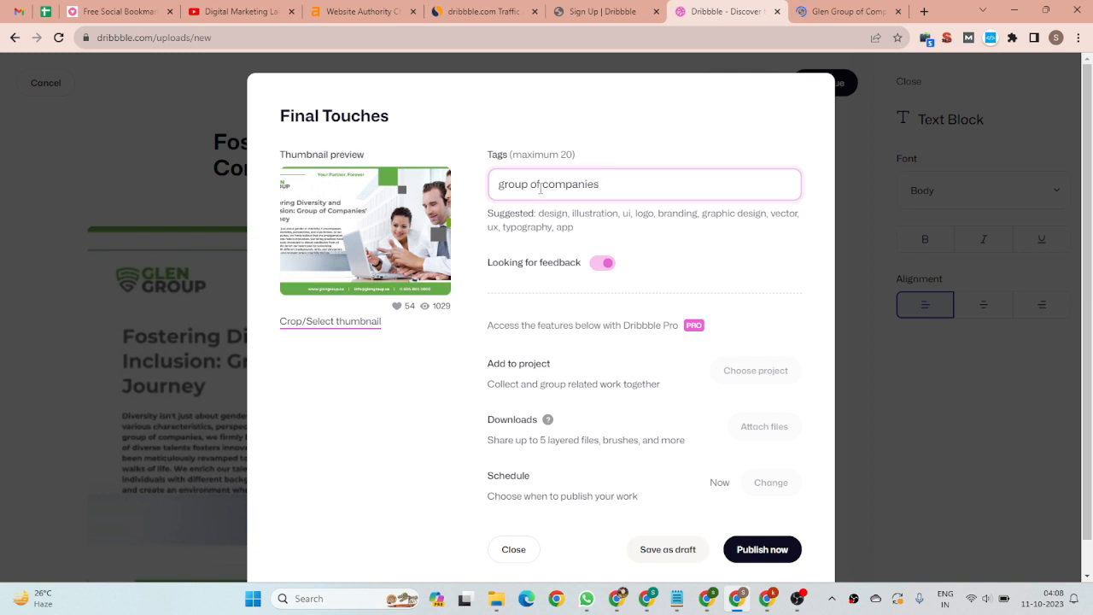
key(Return)
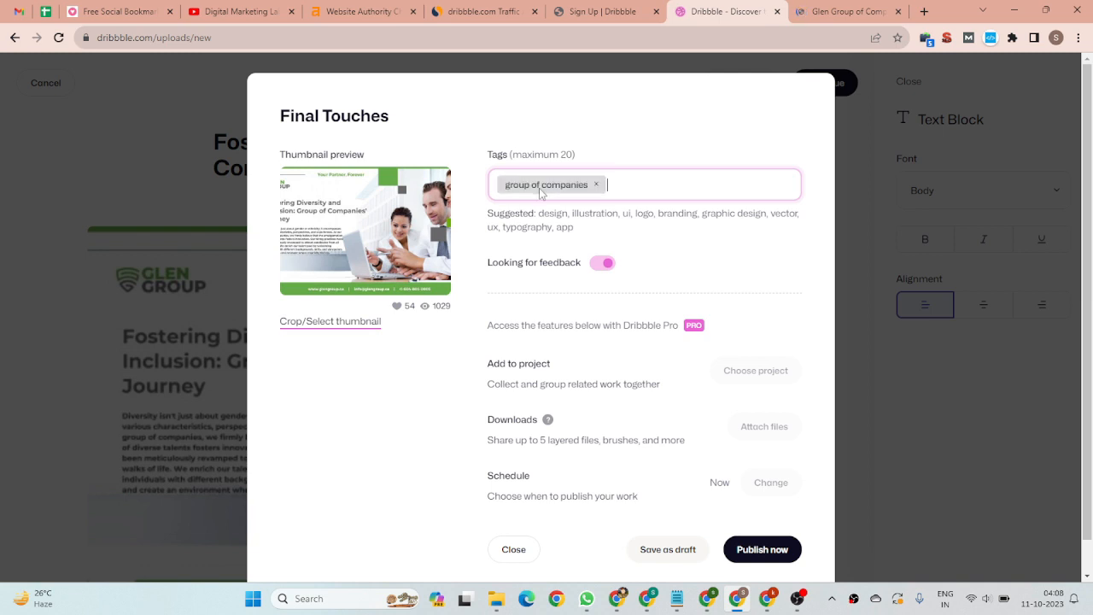
scroll(702, 408, down, 1)
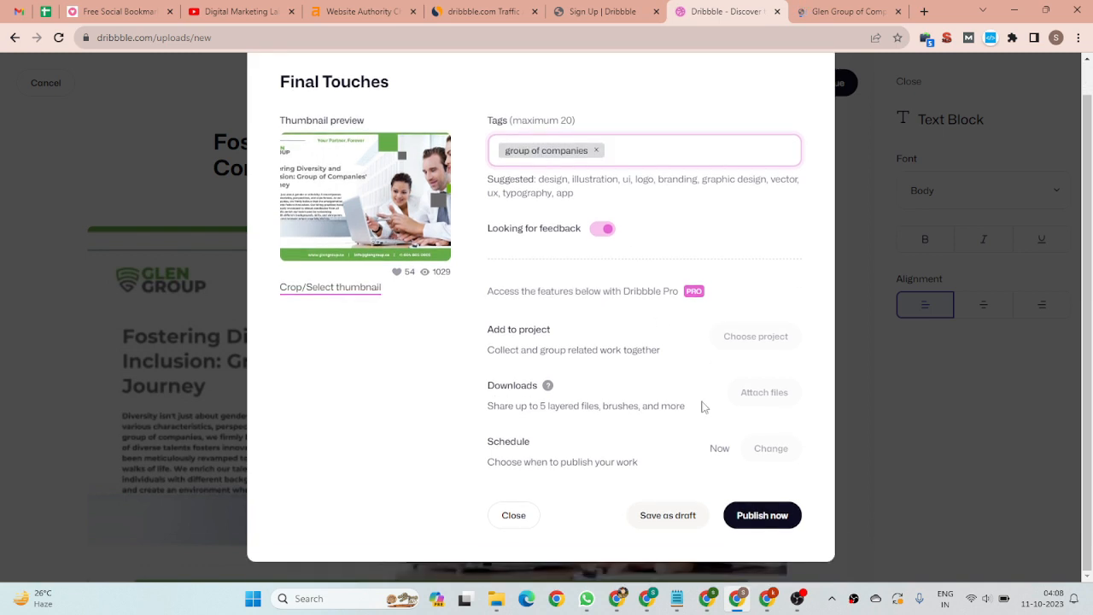
click(763, 517)
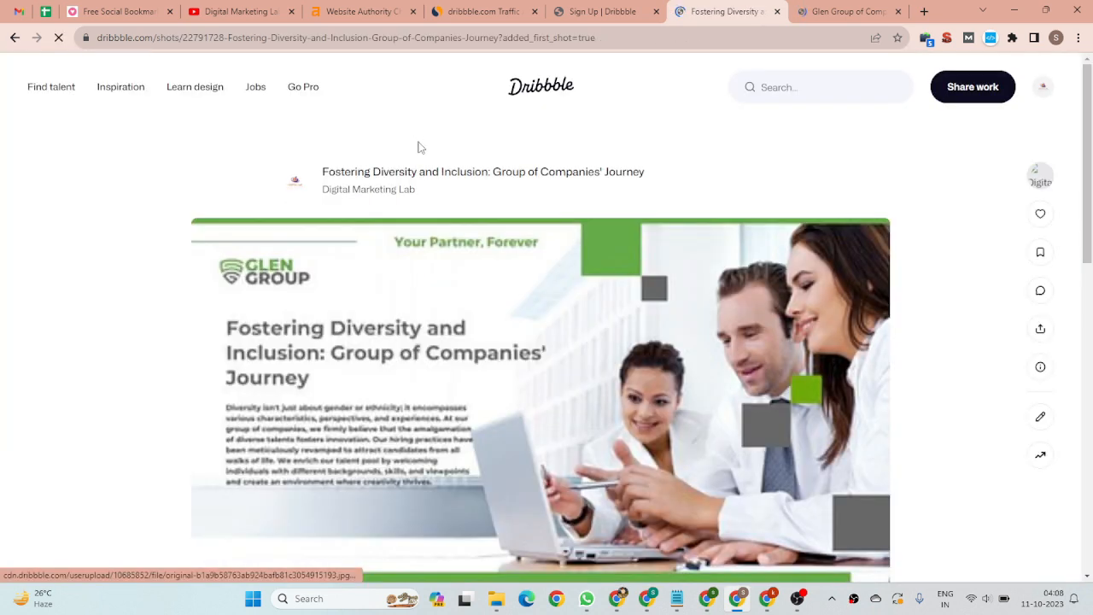
Copy the published shot's address and try to view it in an incognito window
click(483, 37)
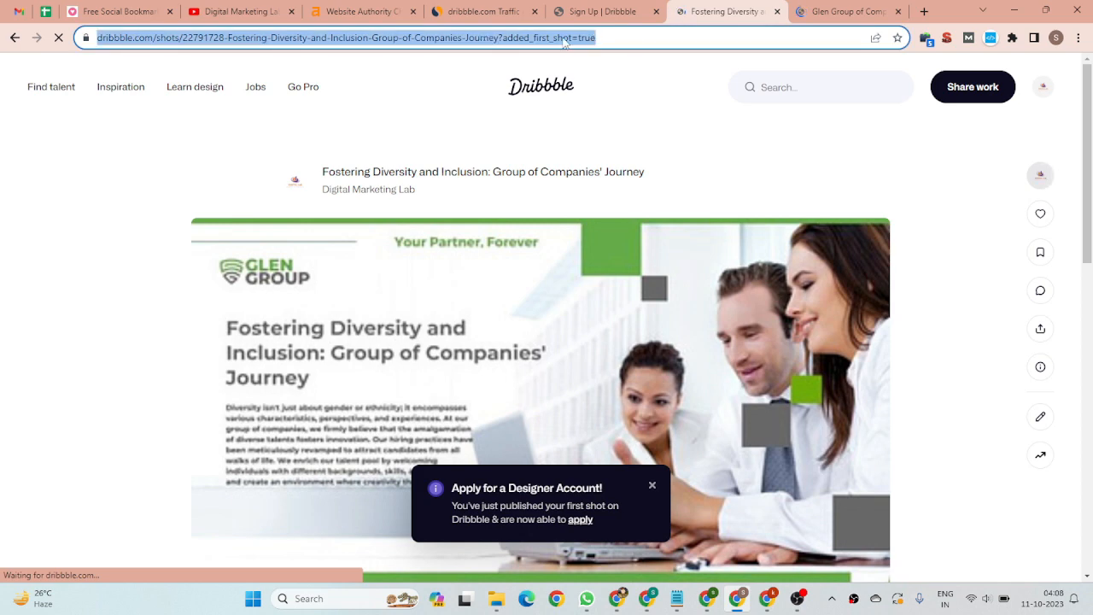
click(433, 38)
triple_click(404, 38)
key(ctrl+c)
scroll(440, 188, down, 3)
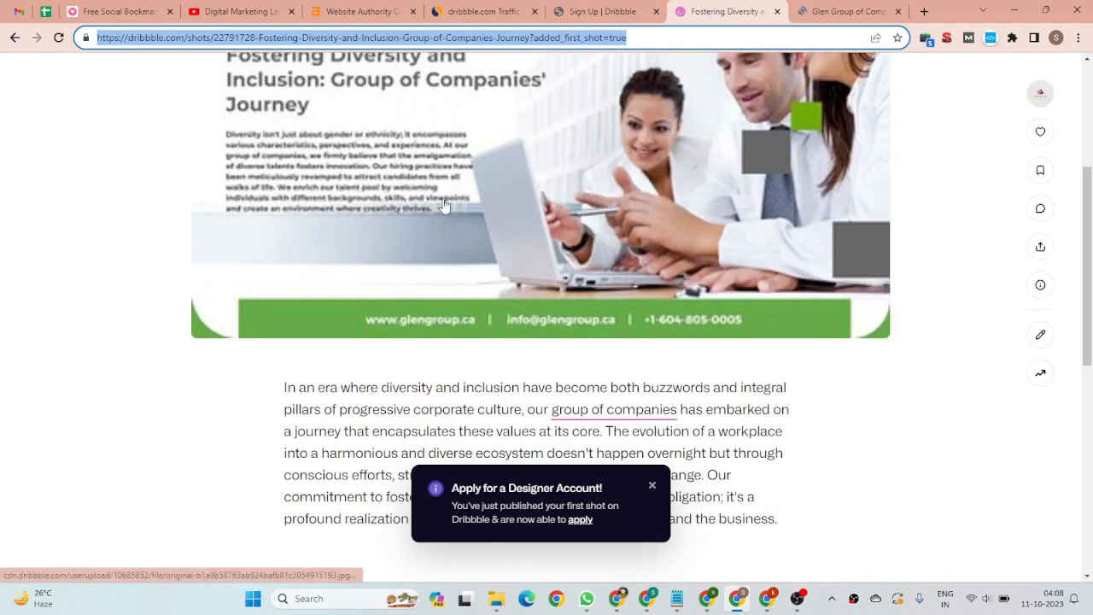
key(ctrl+shift+n)
key(ctrl+v)
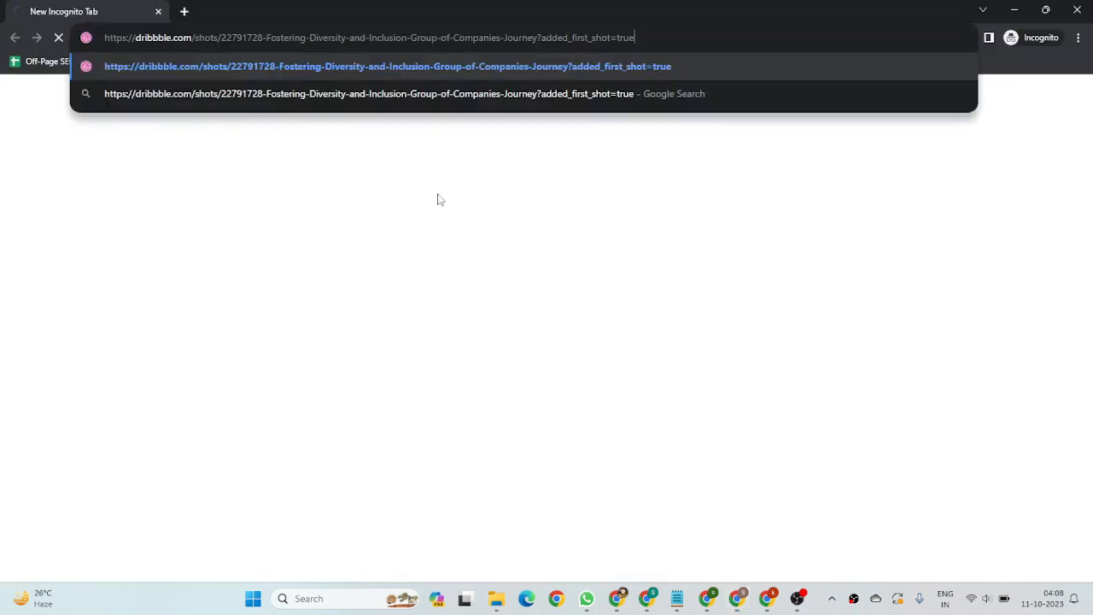
key(Return)
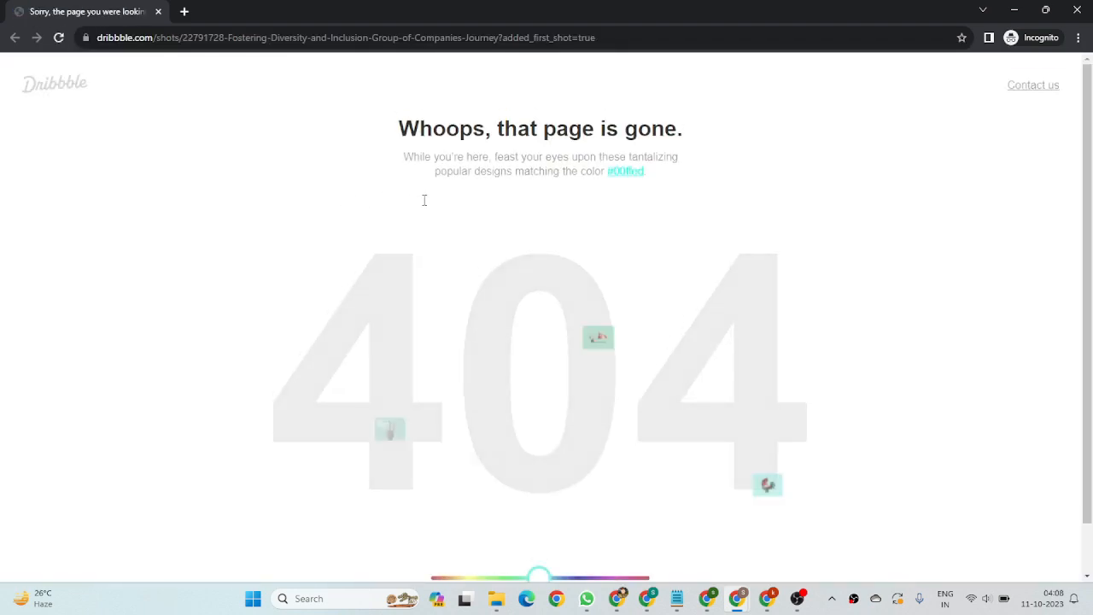
click(1076, 8)
Return to the published shot's page and review its image, description and web address
scroll(970, 300, down, 6)
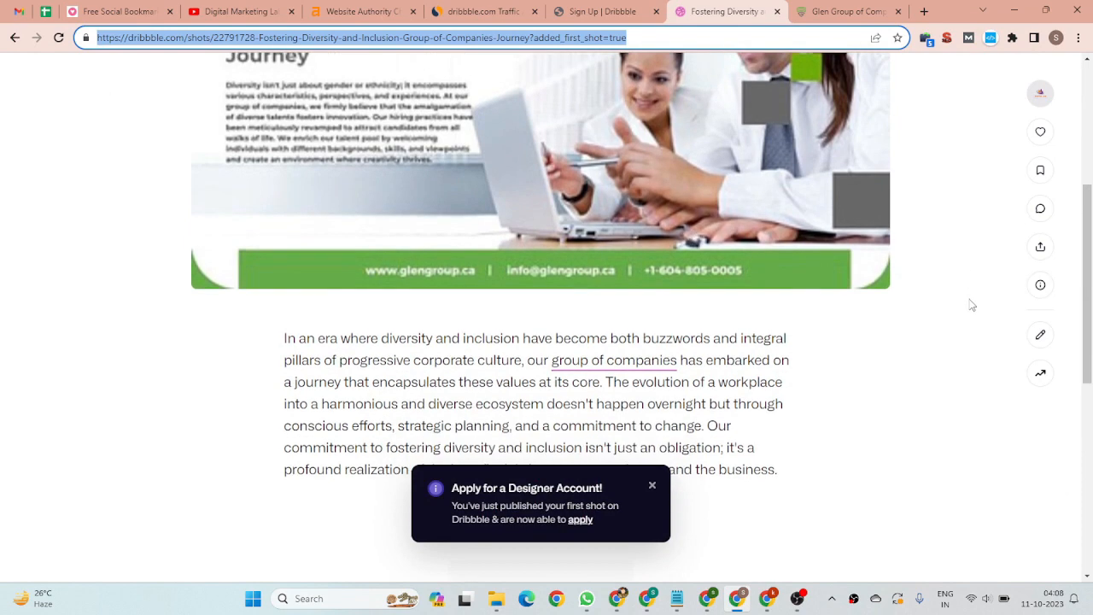
scroll(729, 288, up, 3)
scroll(728, 288, up, 8)
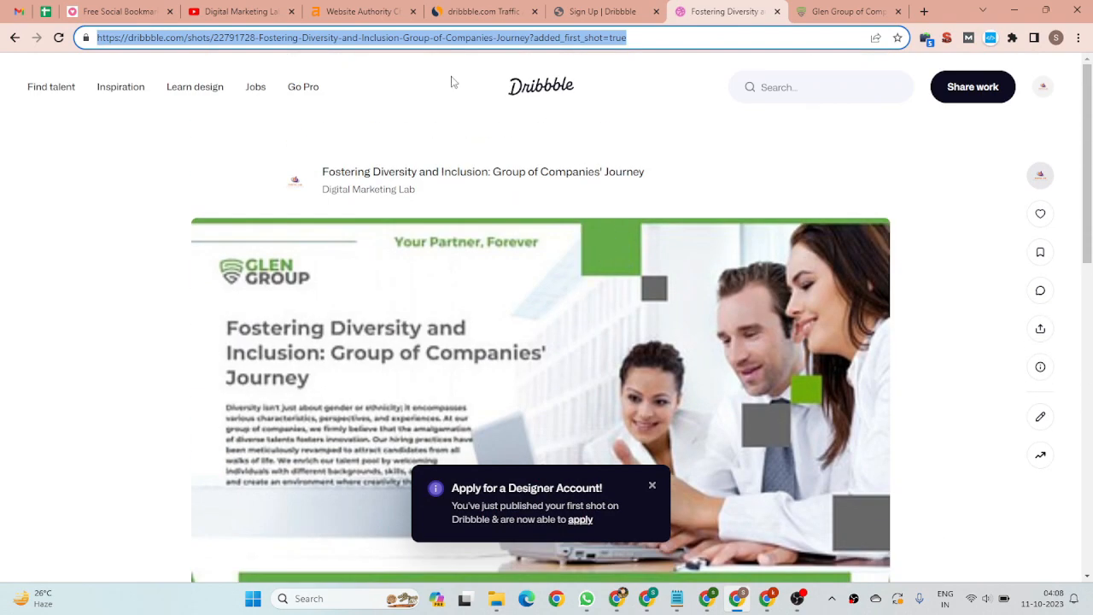
click(345, 38)
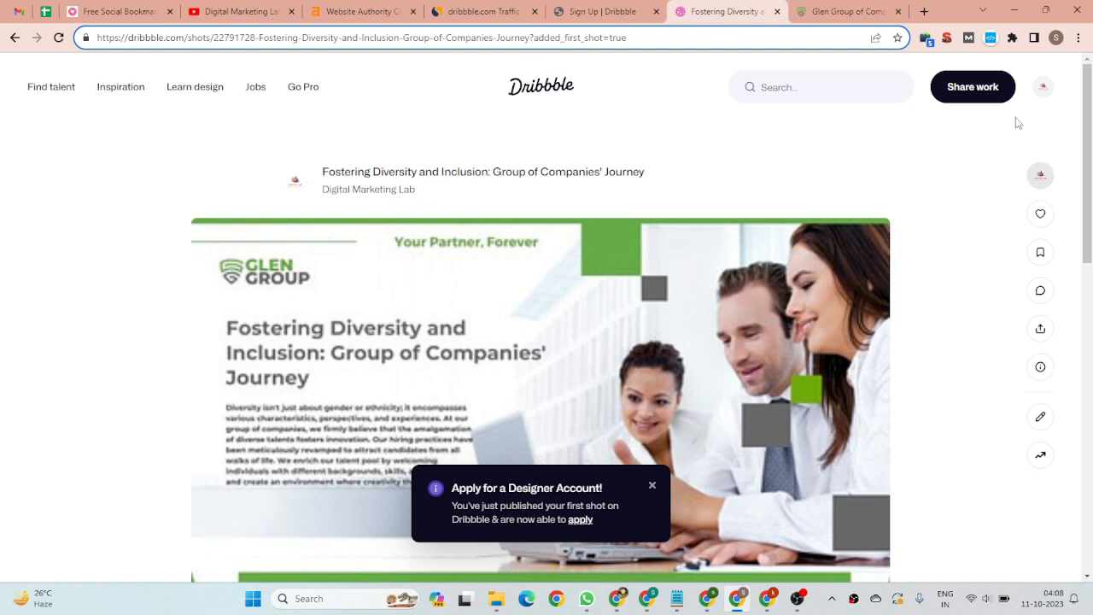
Copy the shot's share link and try to open it in a new incognito window, closing the window and share dialog at the end
click(1040, 330)
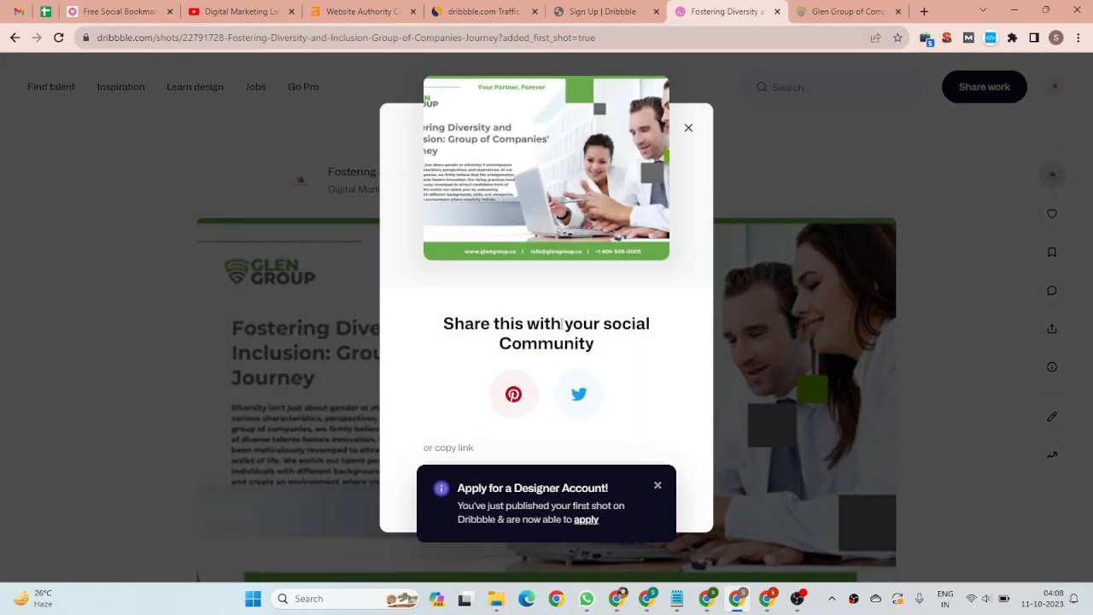
click(657, 484)
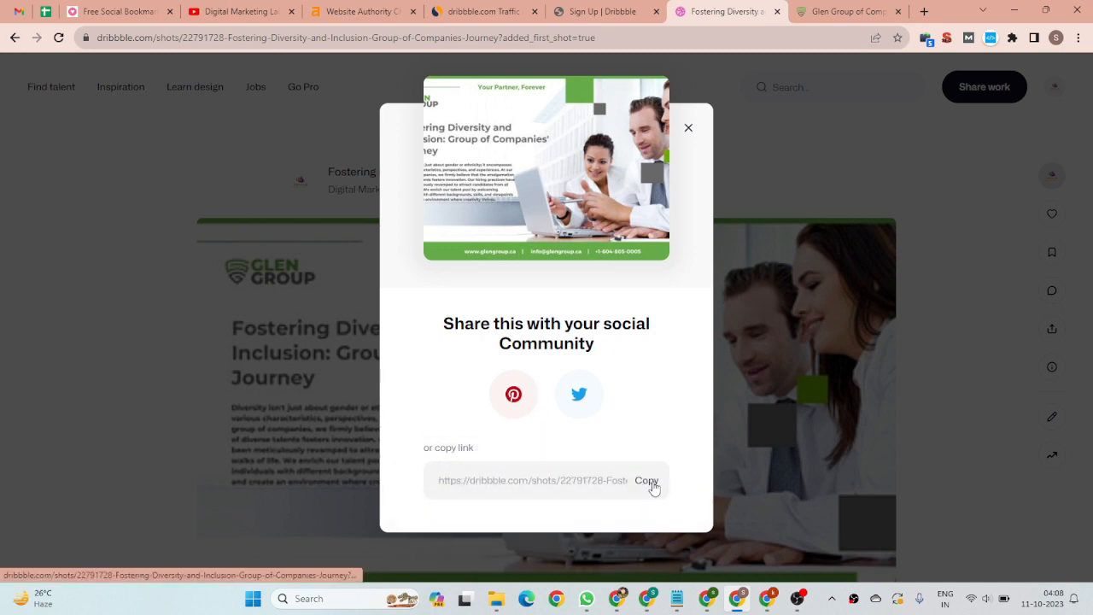
click(648, 483)
key(ctrl+shift+n)
key(ctrl+v)
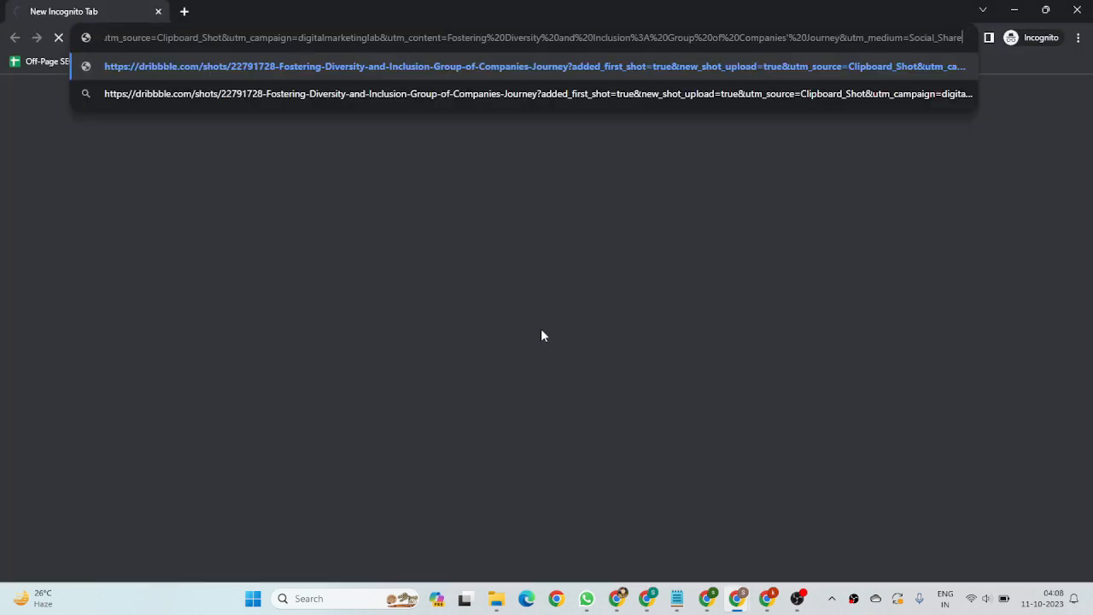
key(Return)
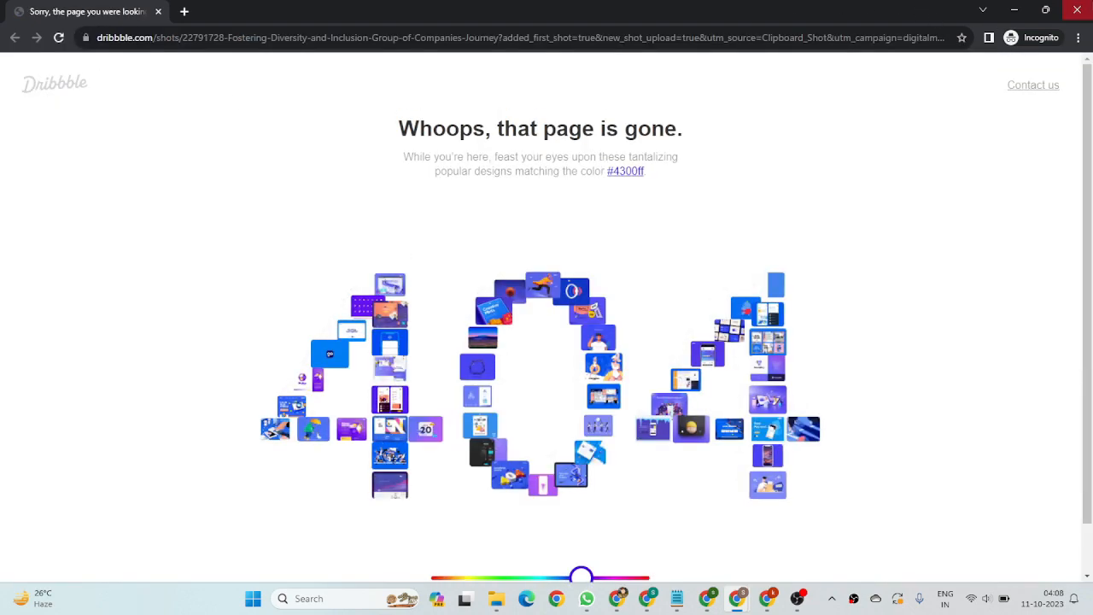
click(1078, 9)
click(688, 130)
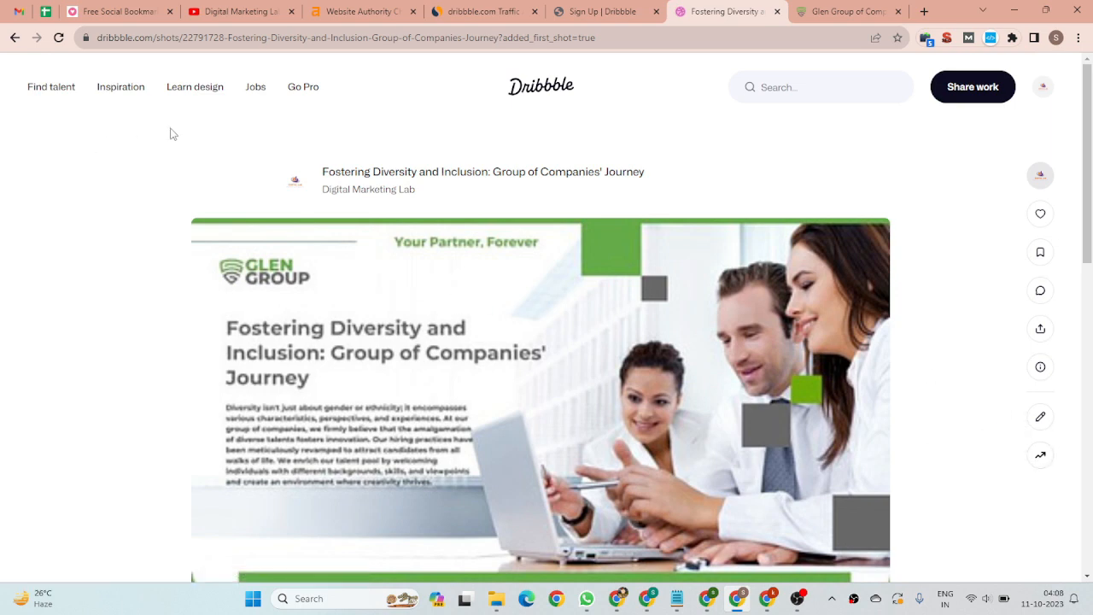
Inspect the HTML of the "group of companies" link in the description and test its target address in a new tab
scroll(512, 192, down, 8)
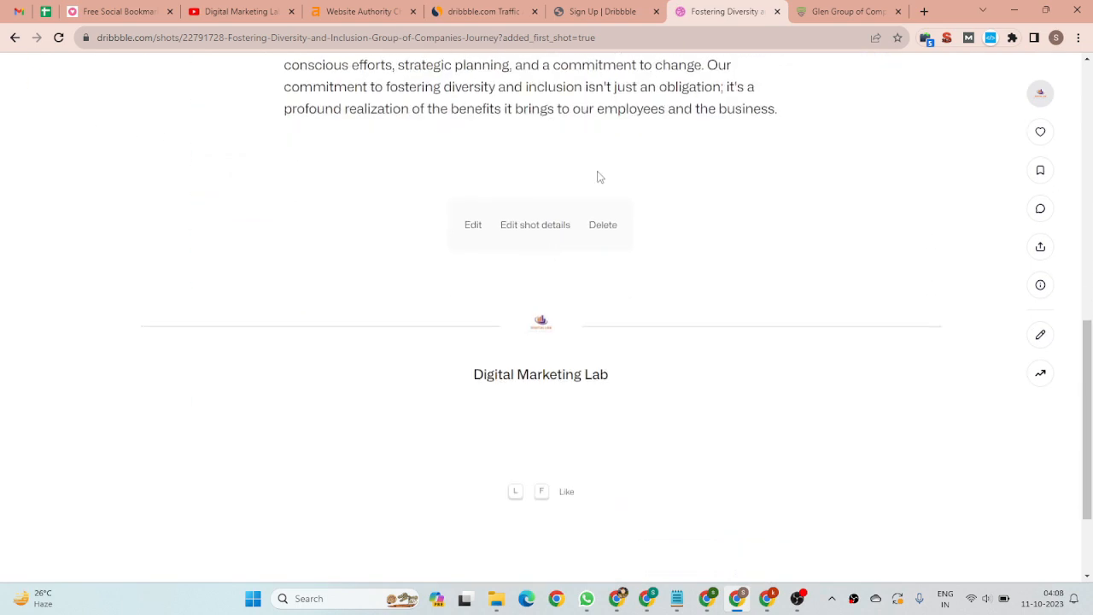
scroll(597, 179, up, 3)
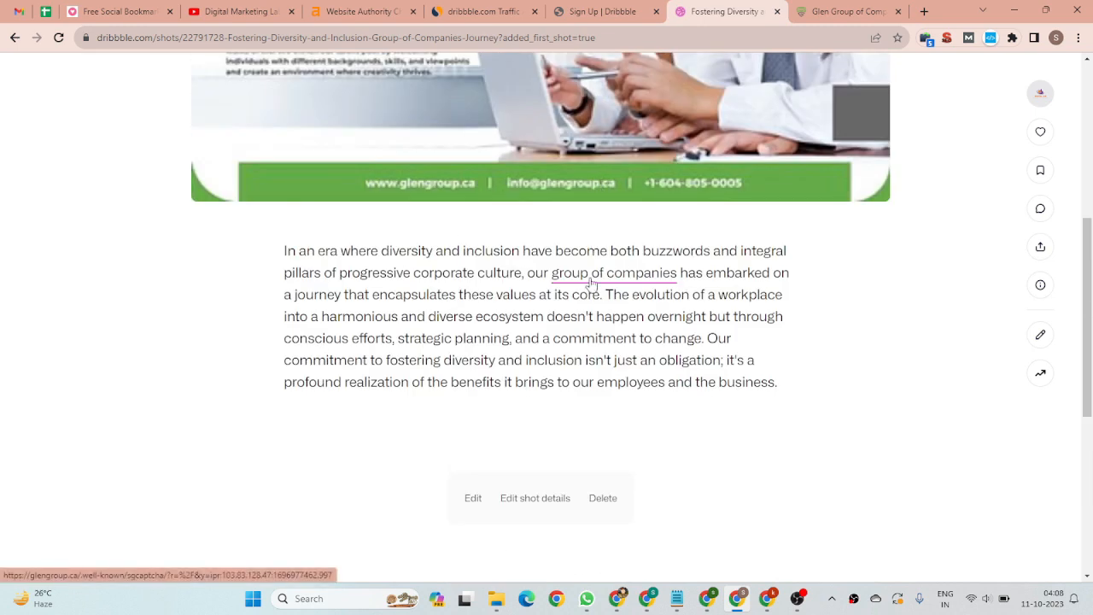
right_click(590, 284)
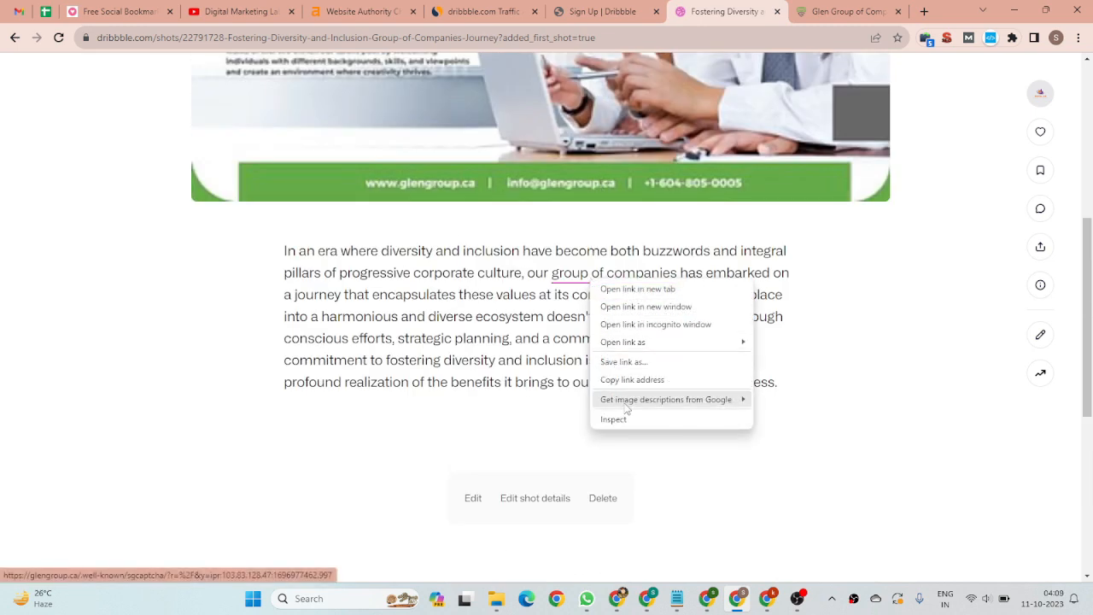
click(622, 418)
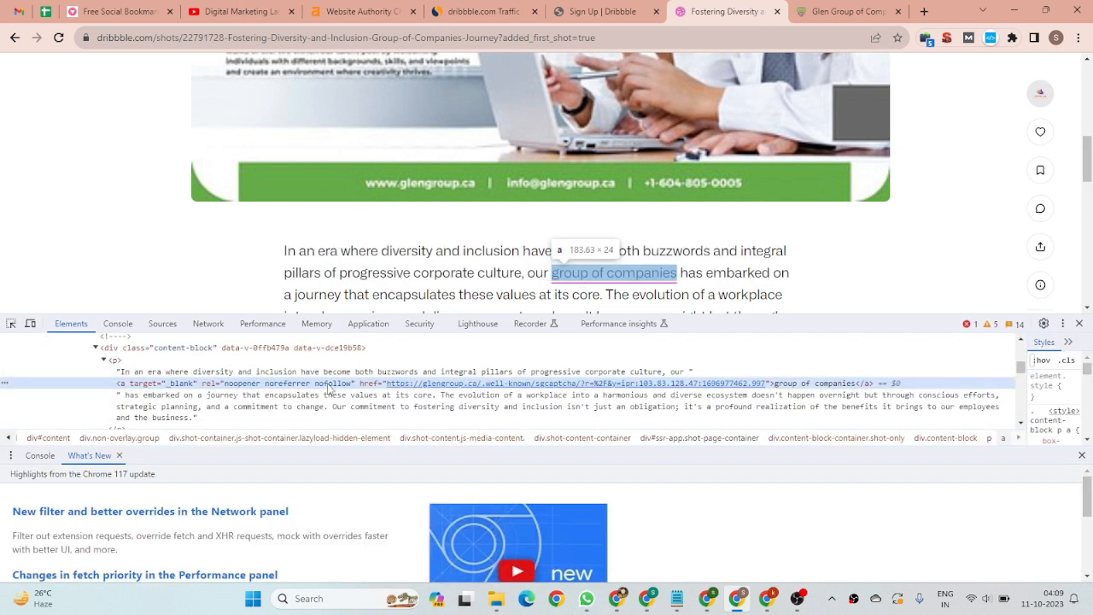
ctrl+click(525, 383)
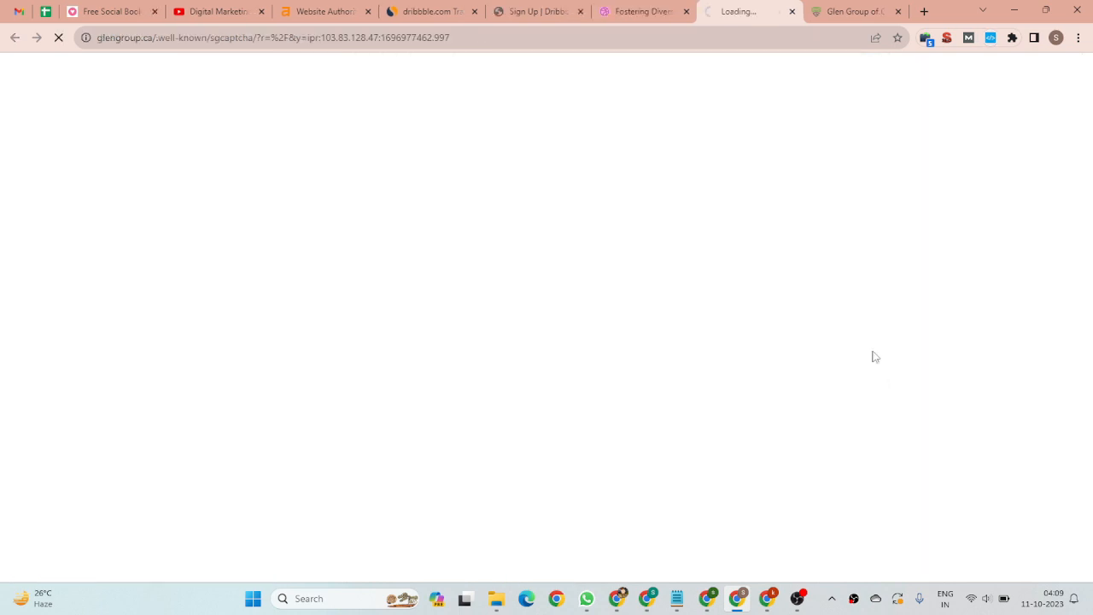
click(792, 11)
click(1080, 324)
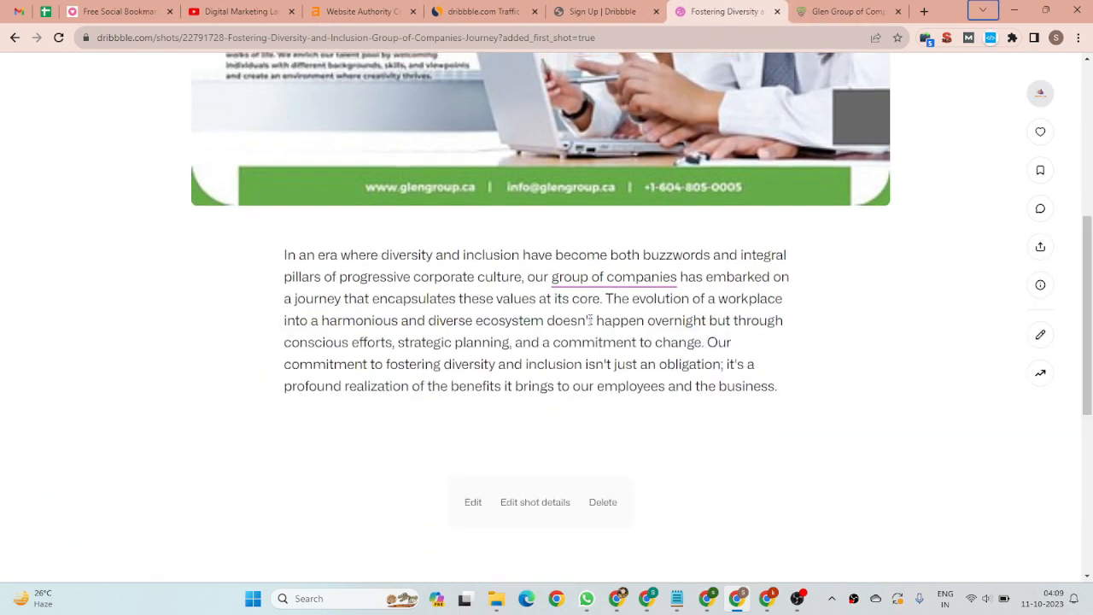
Review the published shot's title, image and linked description, highlighting the full title and its "Group of Companies' Journey" part
scroll(547, 342, up, 5)
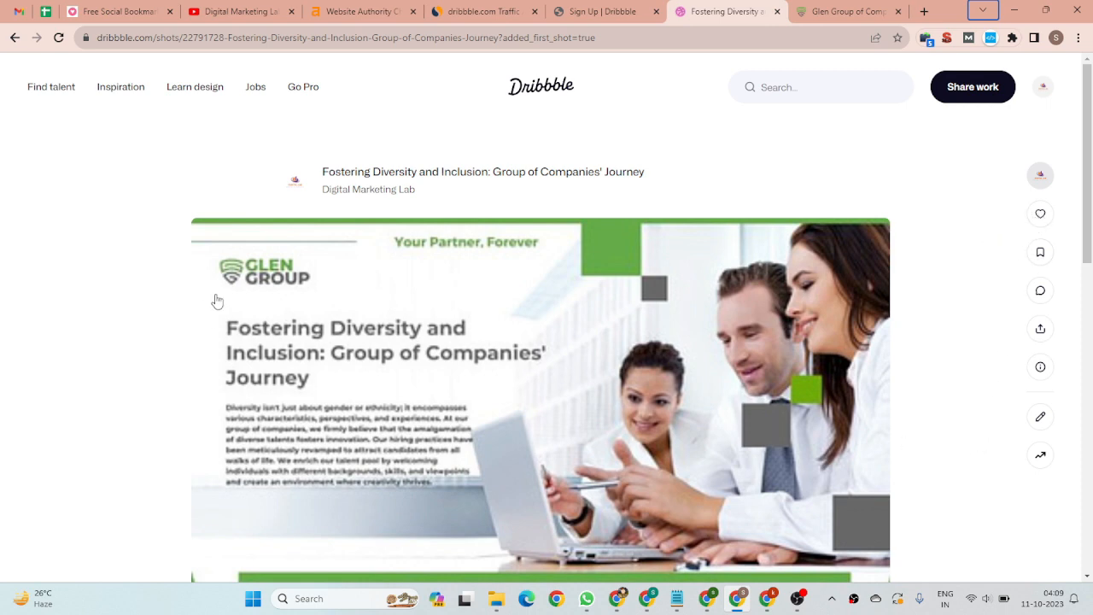
scroll(418, 306, down, 3)
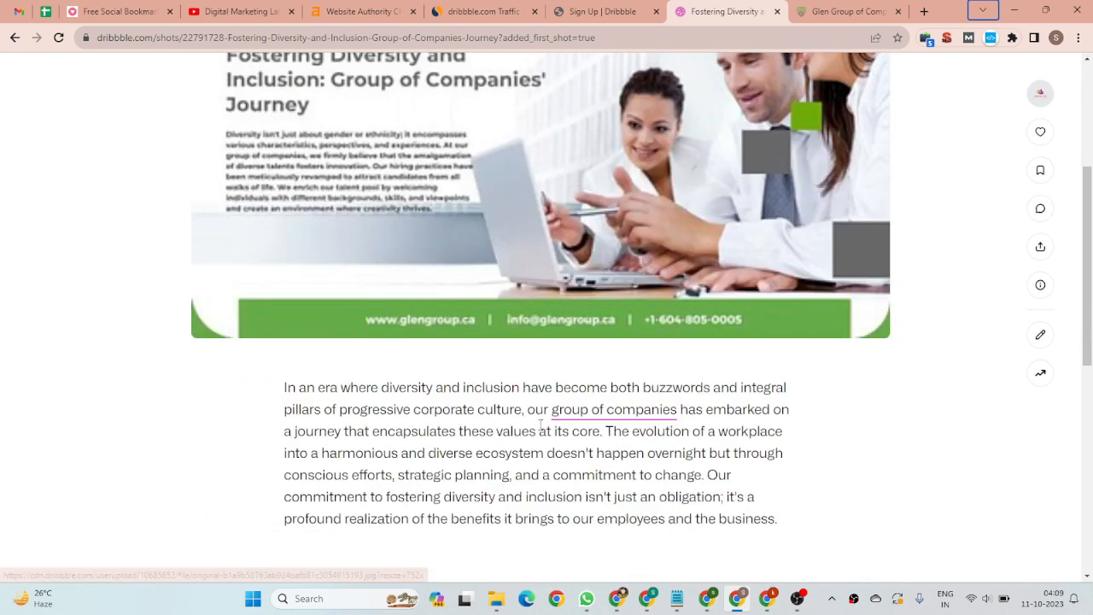
scroll(594, 410, up, 3)
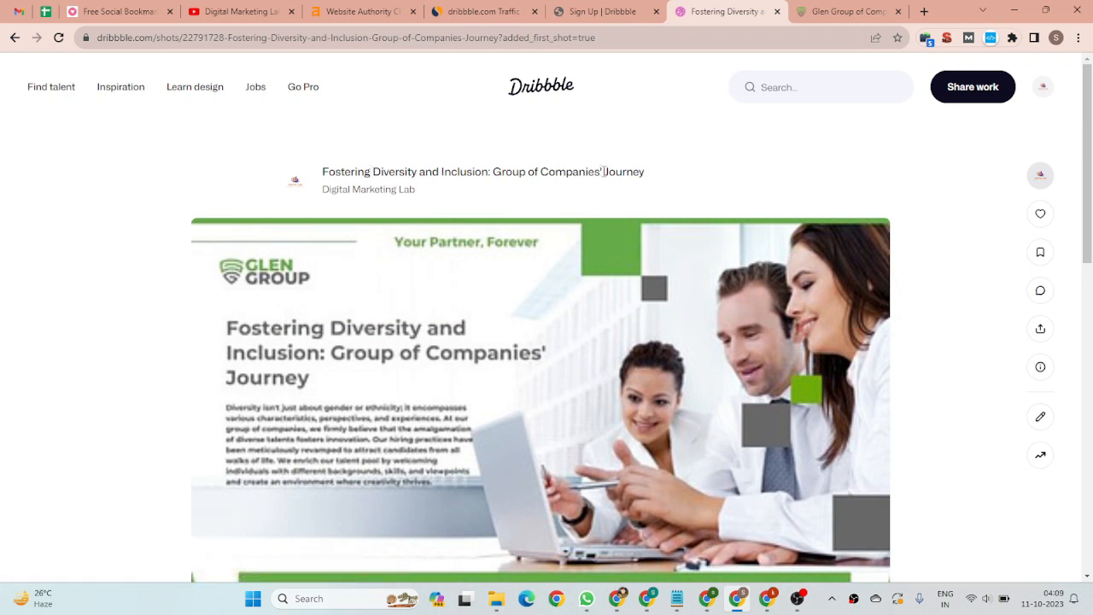
drag(665, 173, 281, 176)
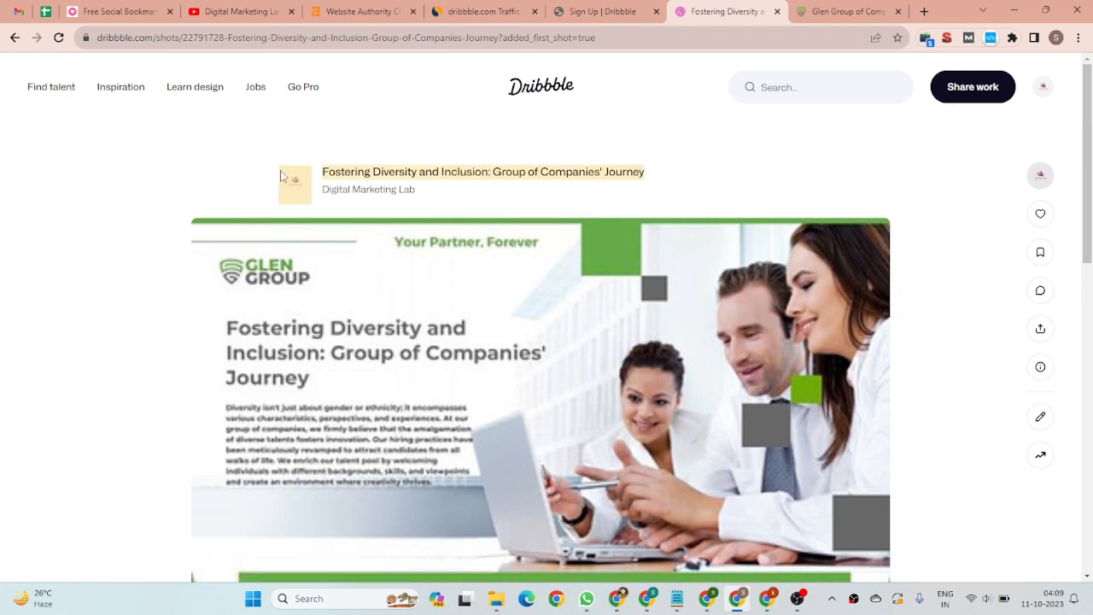
scroll(551, 287, down, 4)
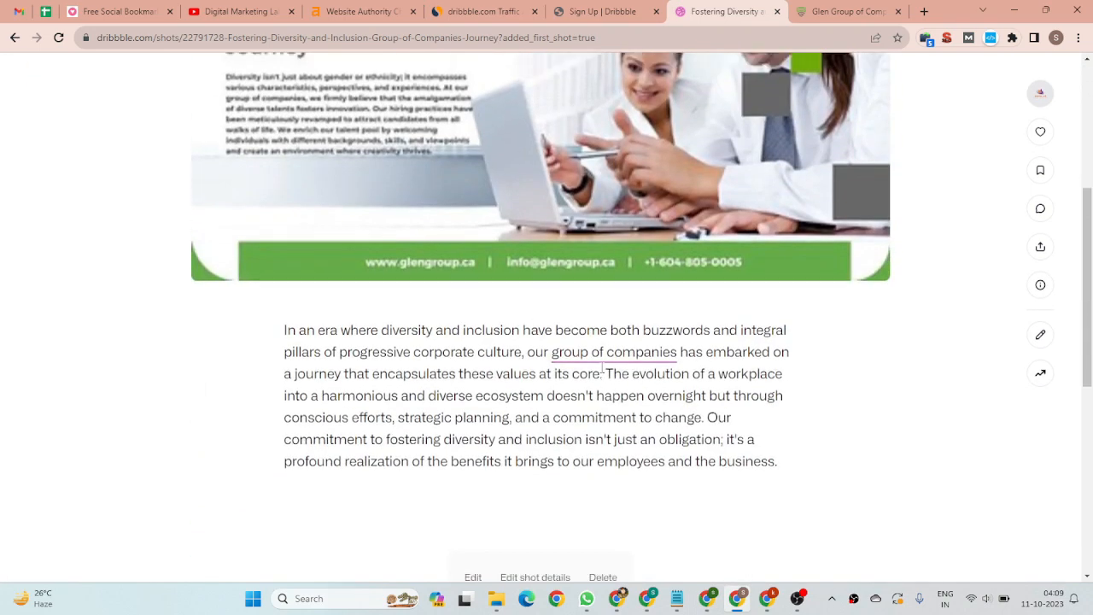
scroll(603, 369, up, 4)
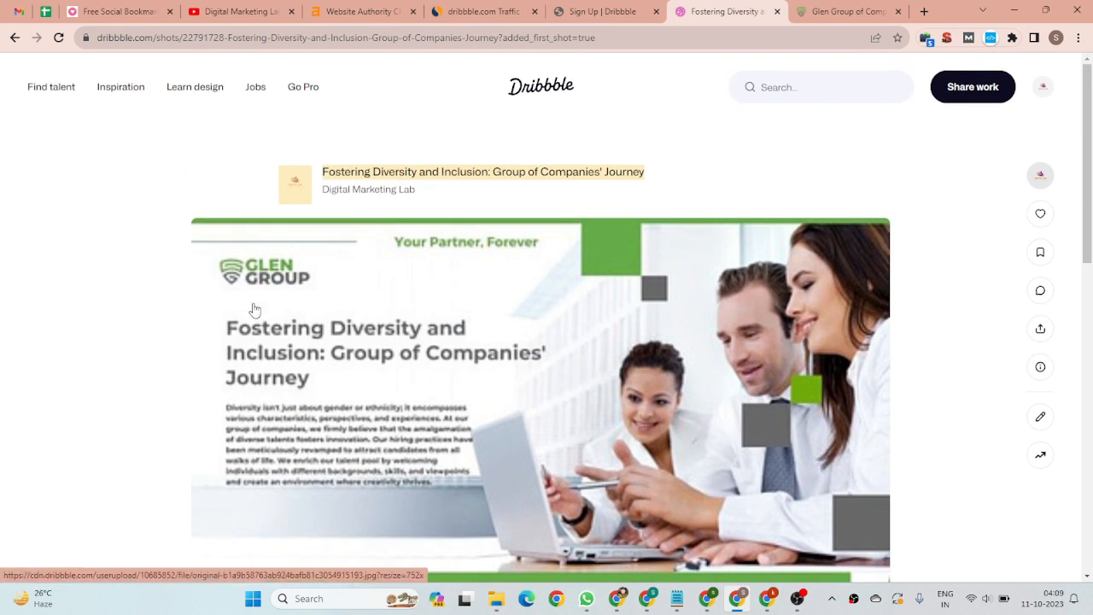
click(507, 174)
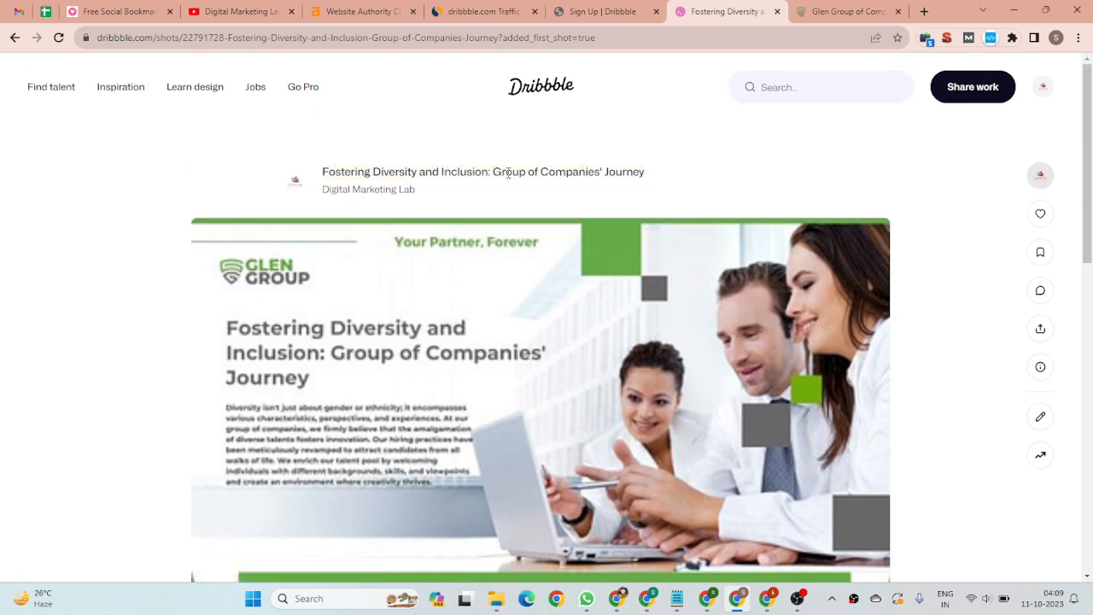
drag(493, 172, 689, 177)
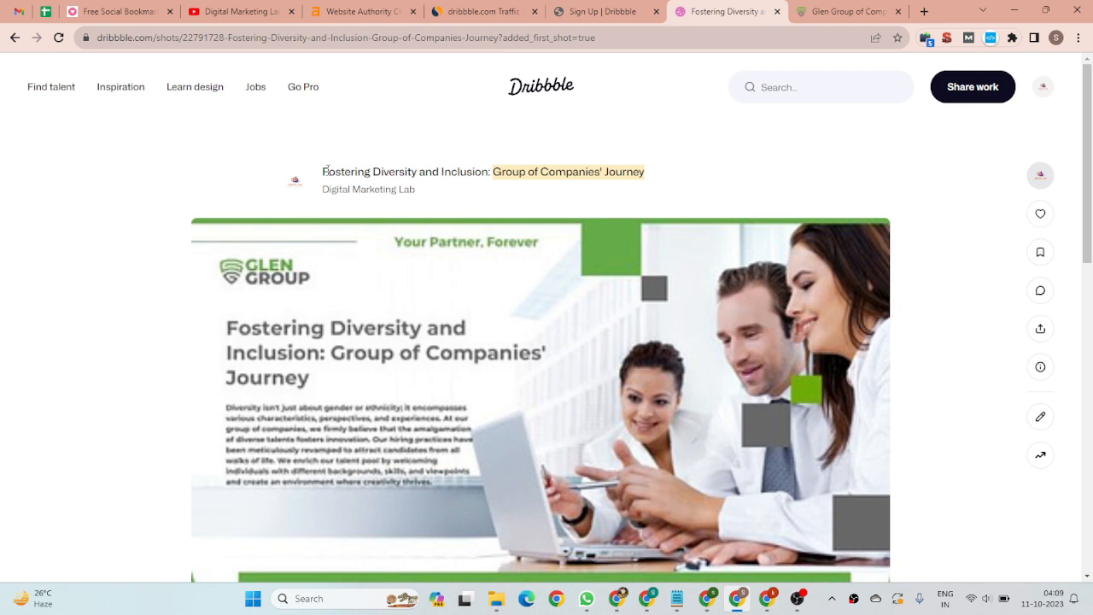
Switch to Gmail, refresh the inbox to check for new mail, and return to the Dribbble shot
click(19, 11)
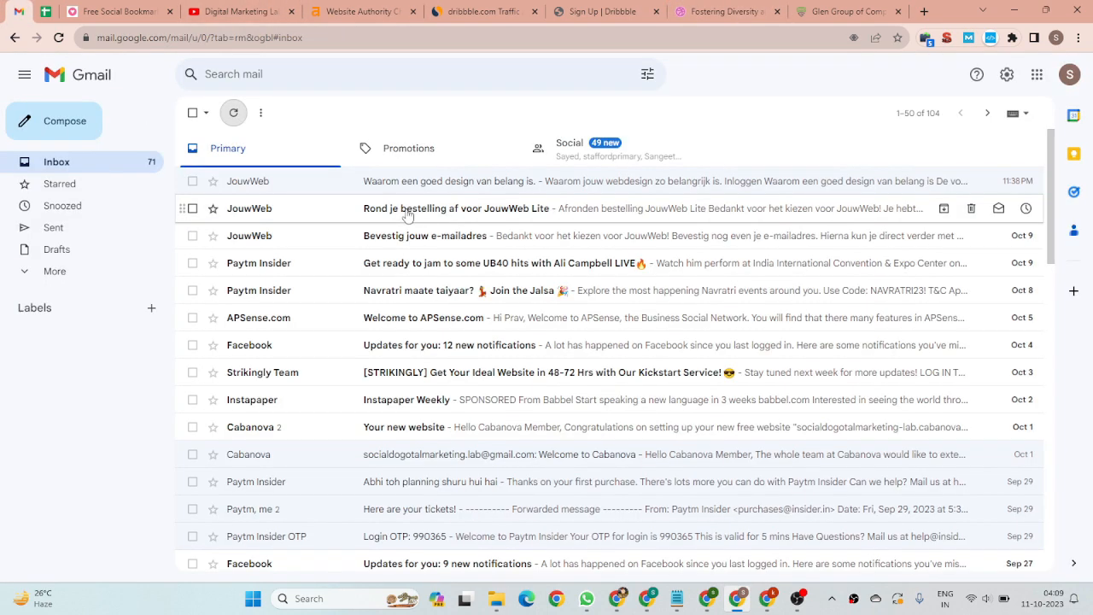
click(232, 113)
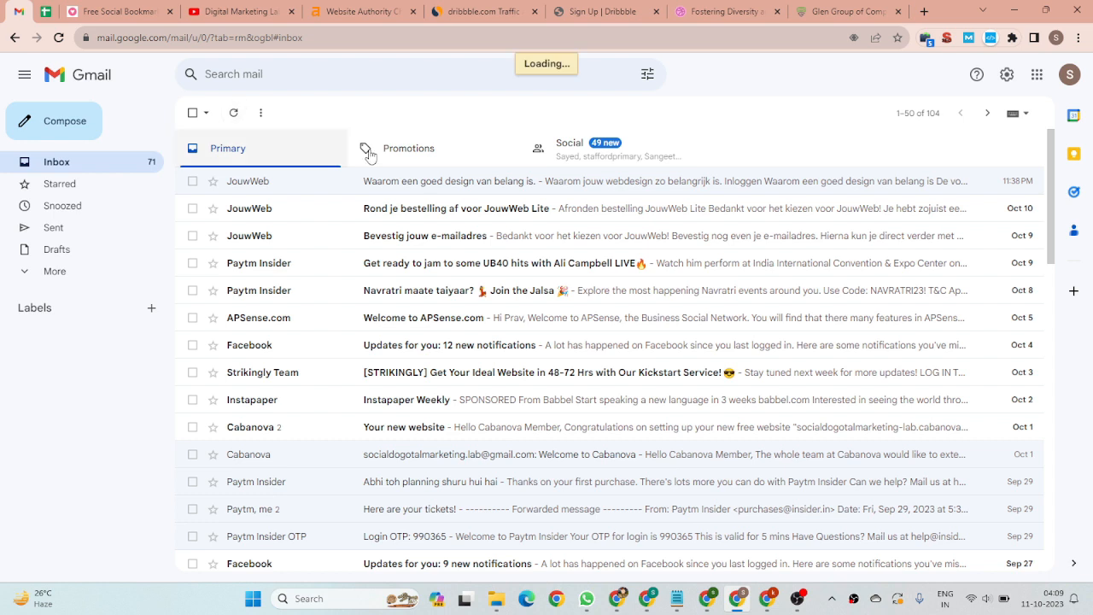
click(702, 11)
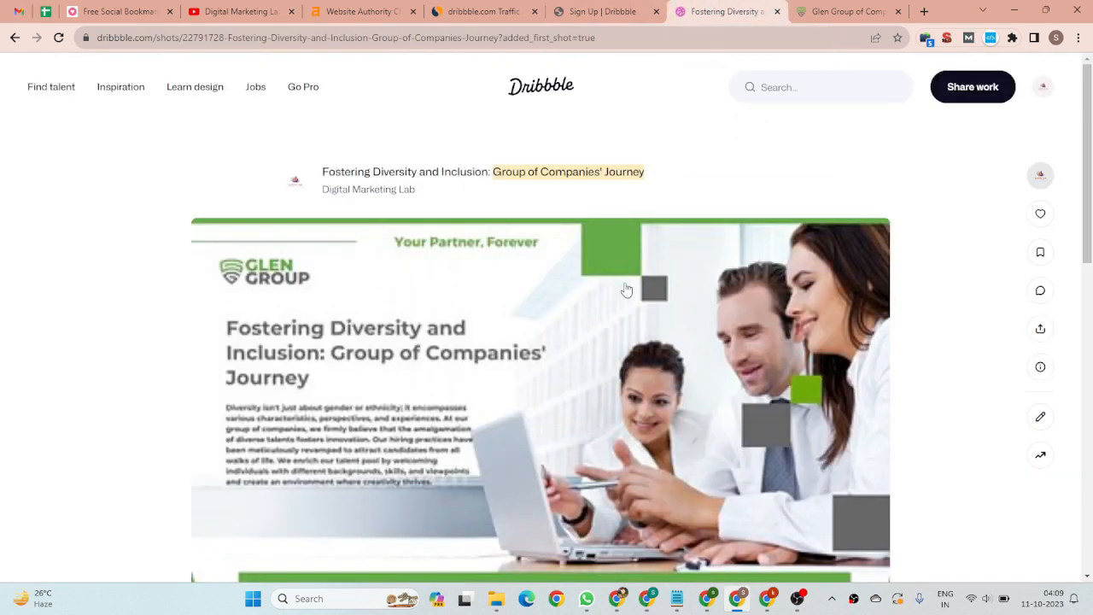
Highlight "Group of Companies' Journey" in the shot's title again and check it against the linked description below the image
click(546, 177)
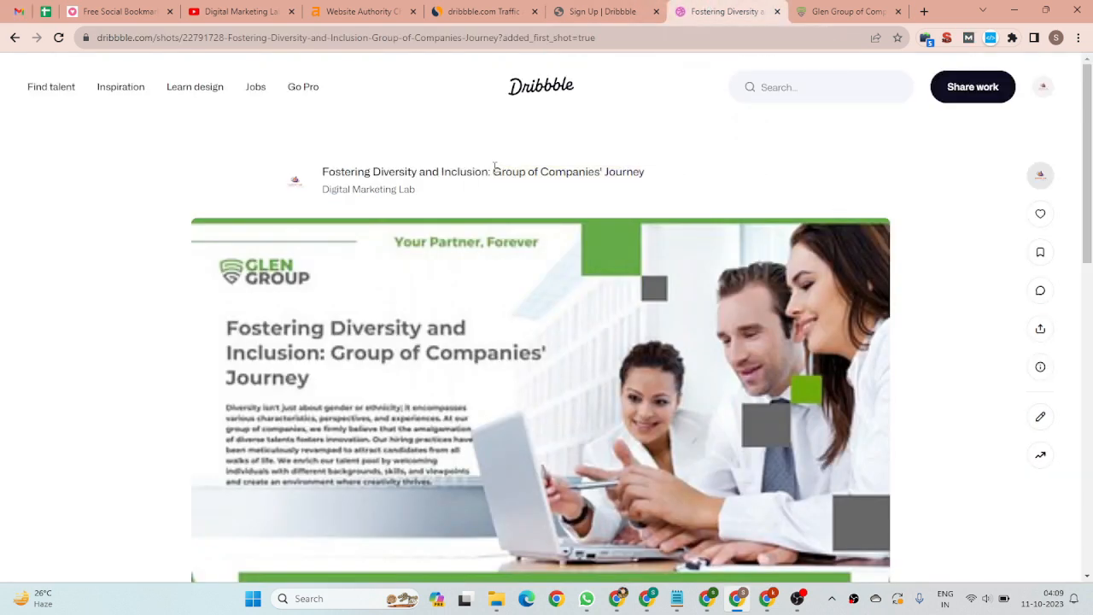
drag(495, 168, 659, 185)
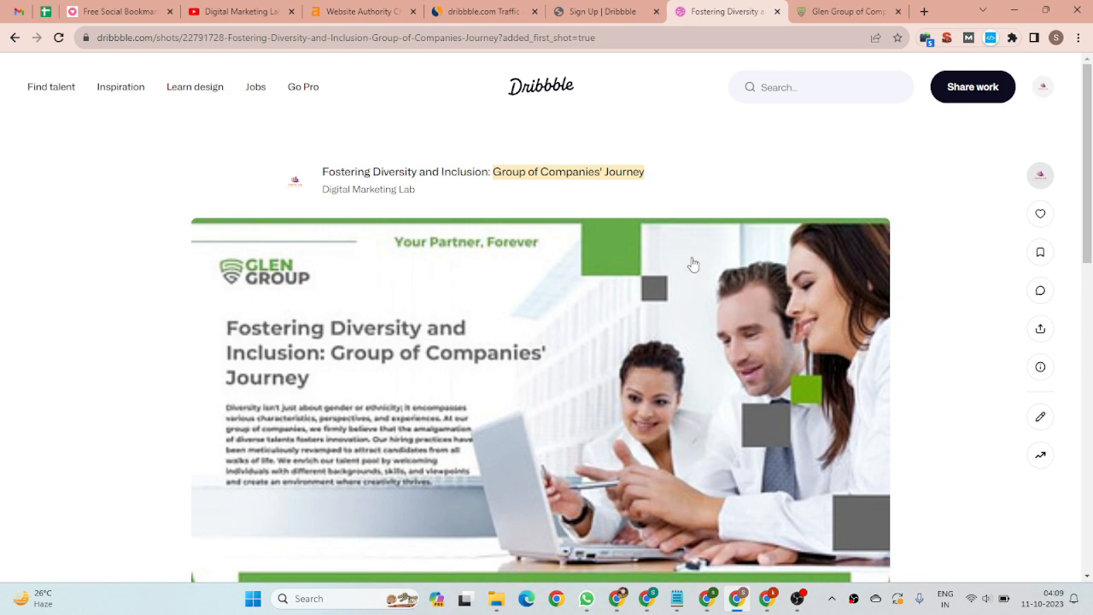
scroll(690, 264, down, 2)
scroll(295, 392, down, 4)
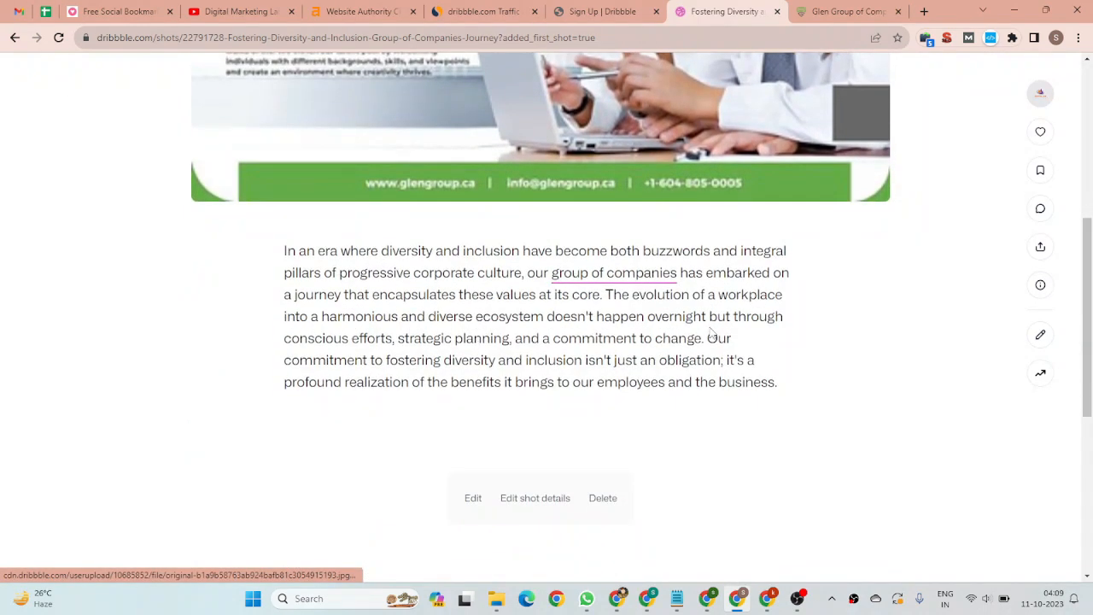
scroll(465, 288, up, 4)
scroll(461, 290, up, 2)
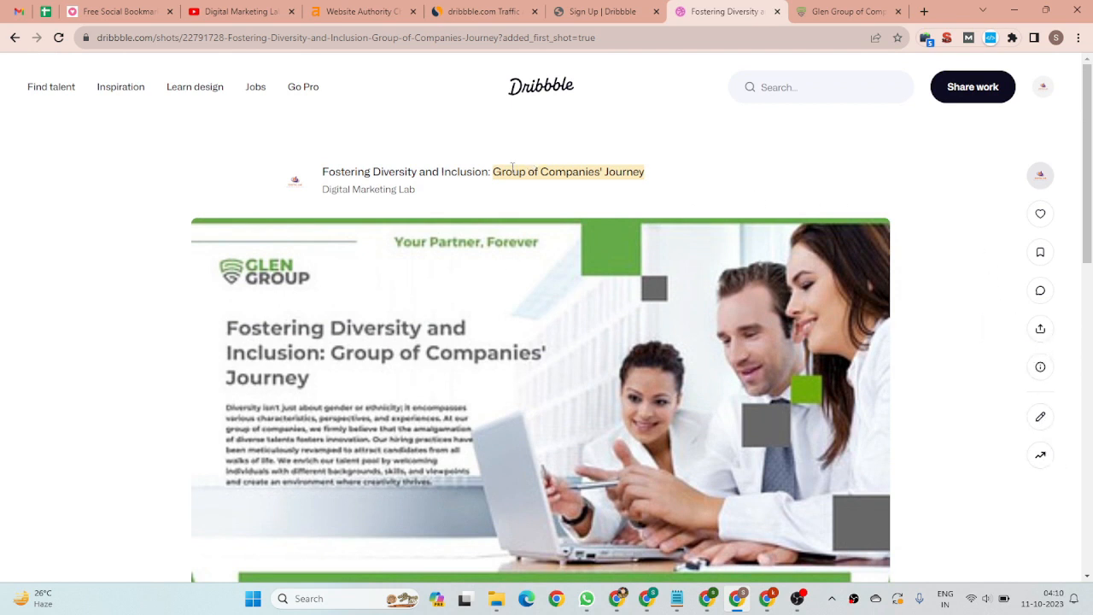
drag(493, 171, 664, 174)
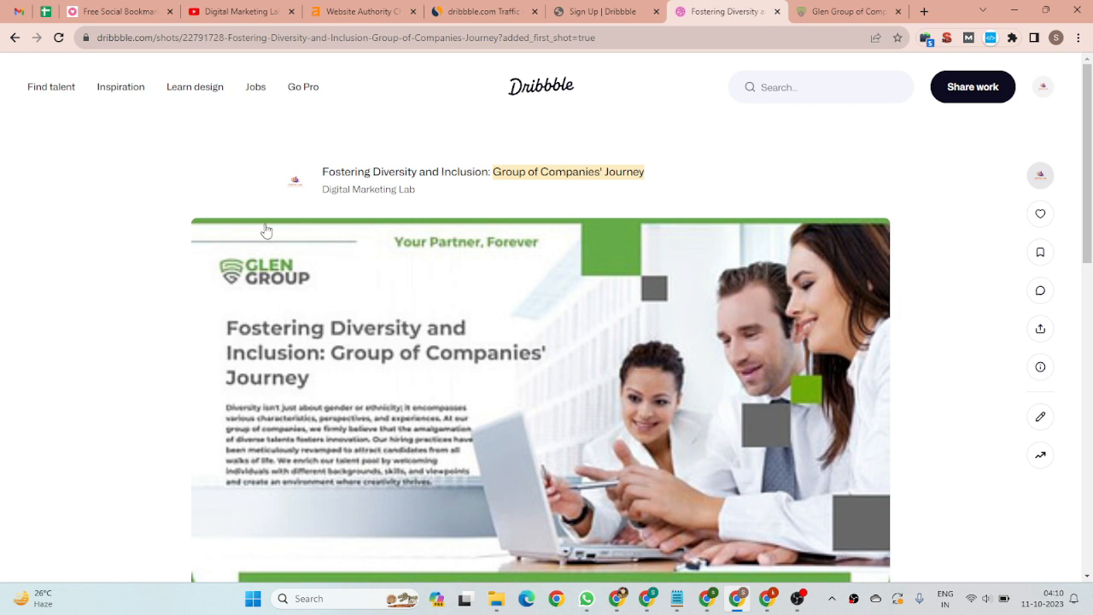